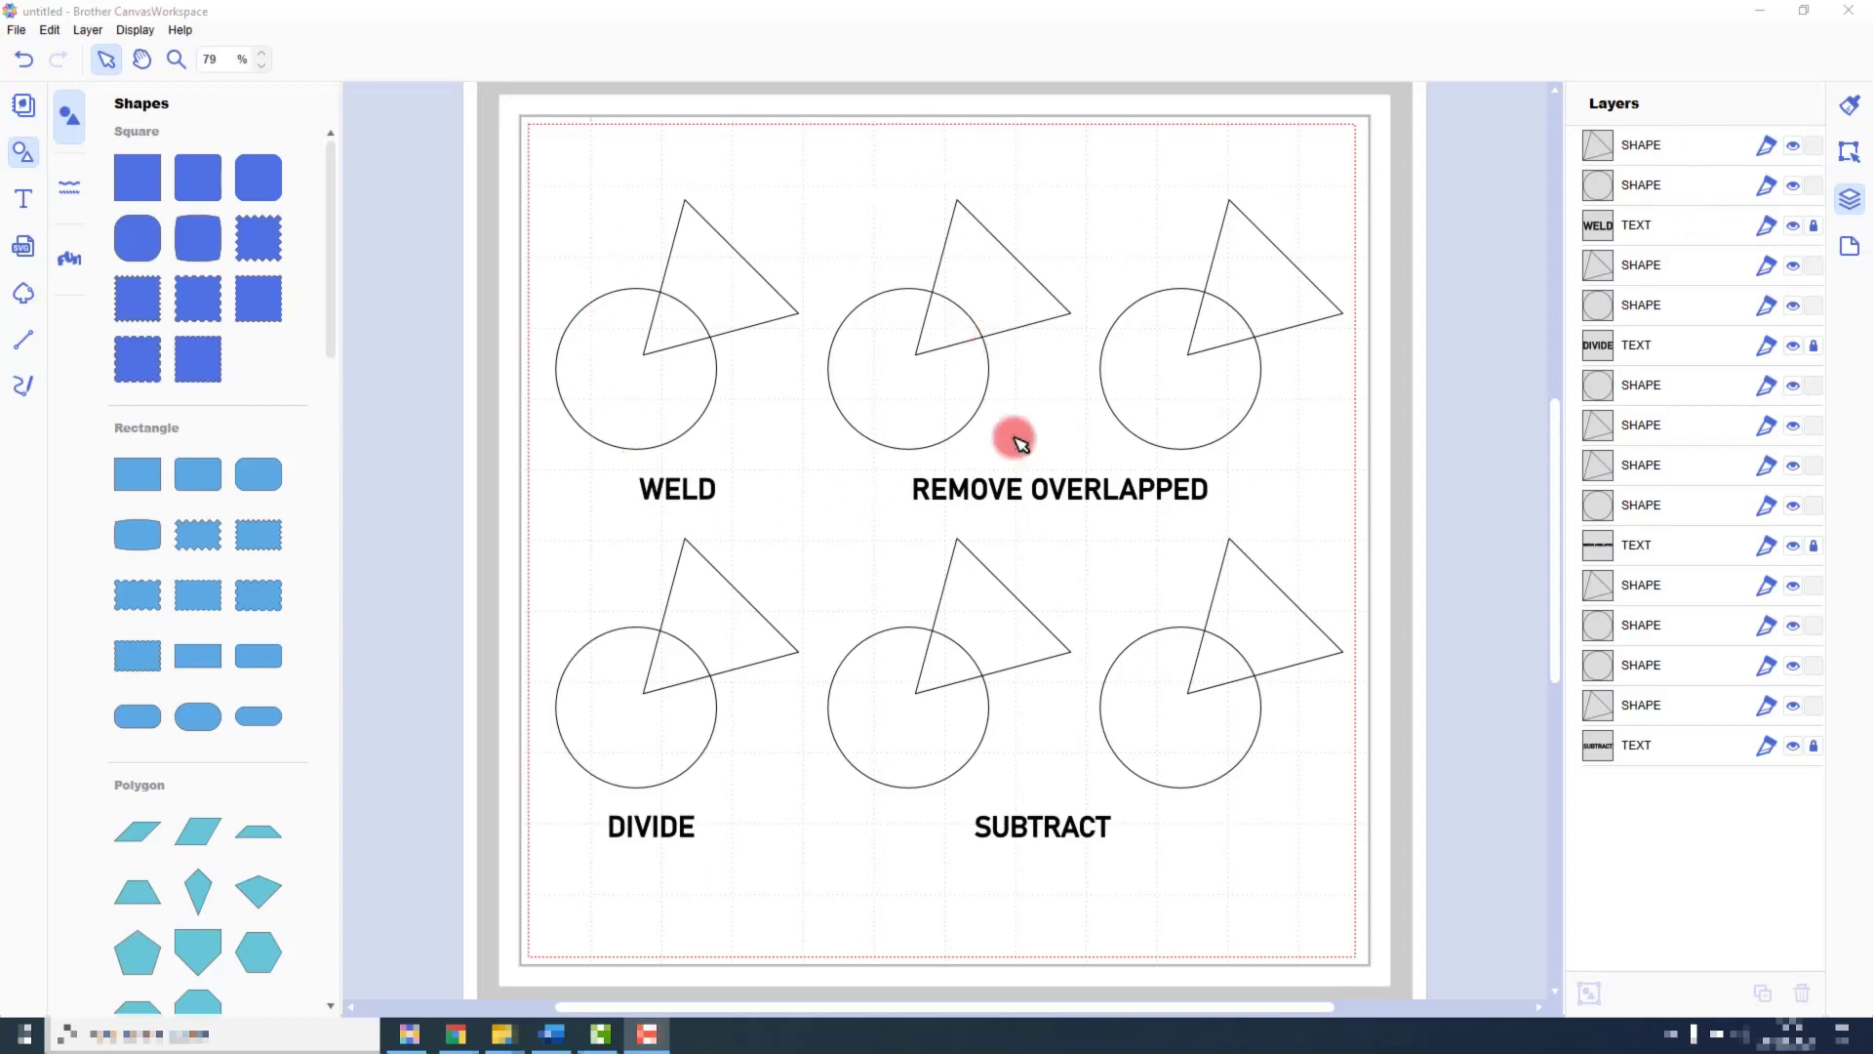
Step: Fill the three top-row triangles pink
left_click_drag(500, 147, 1267, 231)
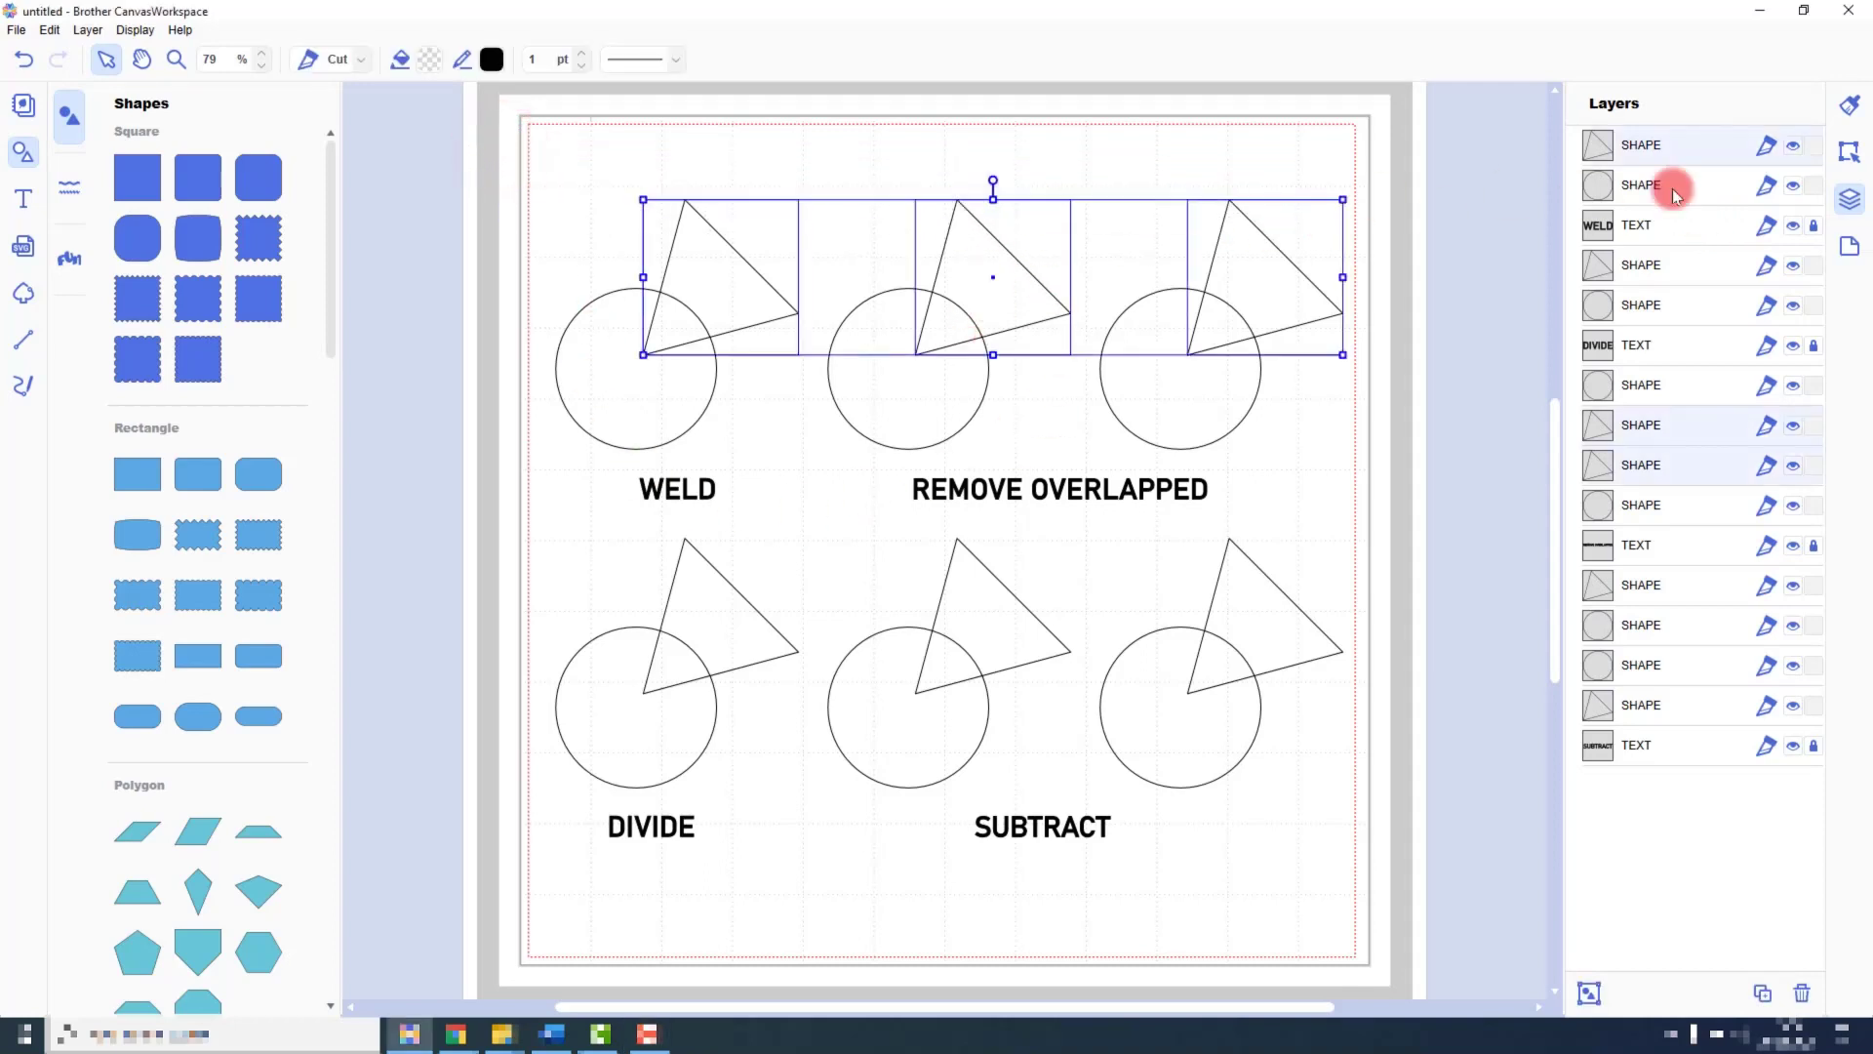
left_click(1851, 117)
left_click(1654, 278)
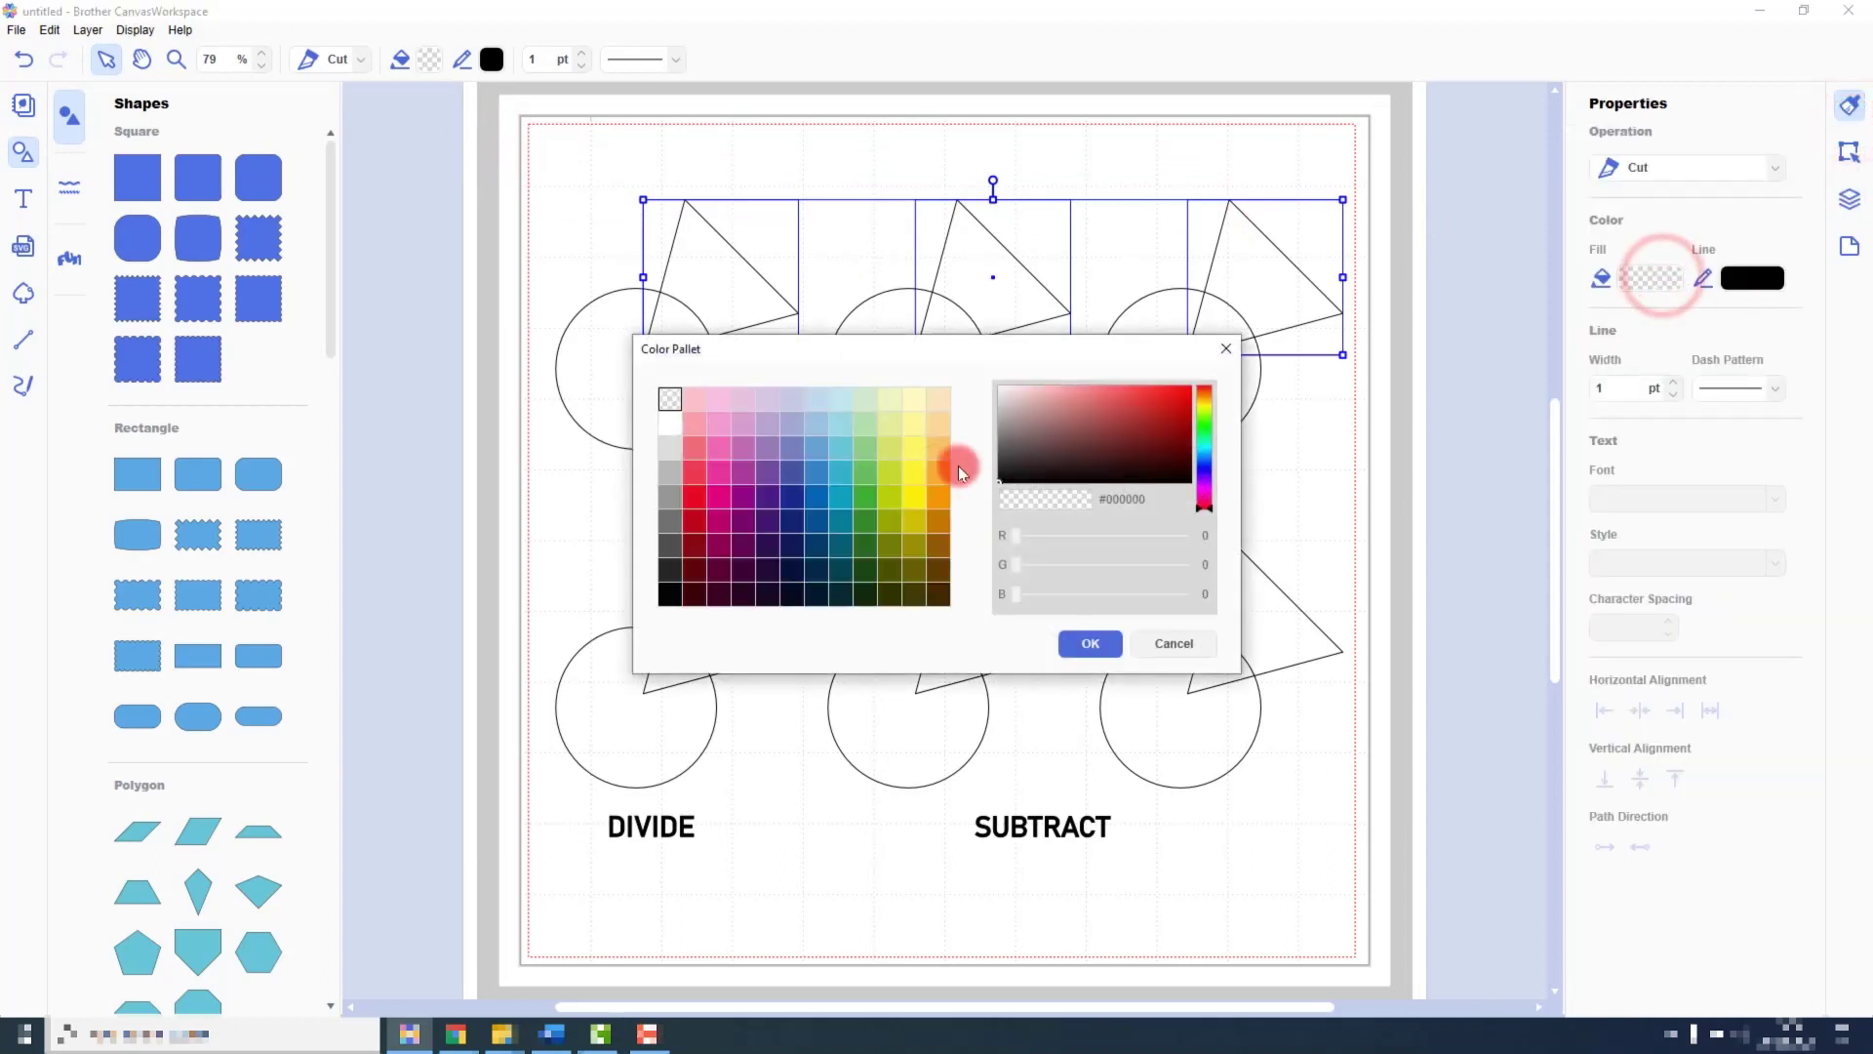
left_click(719, 422)
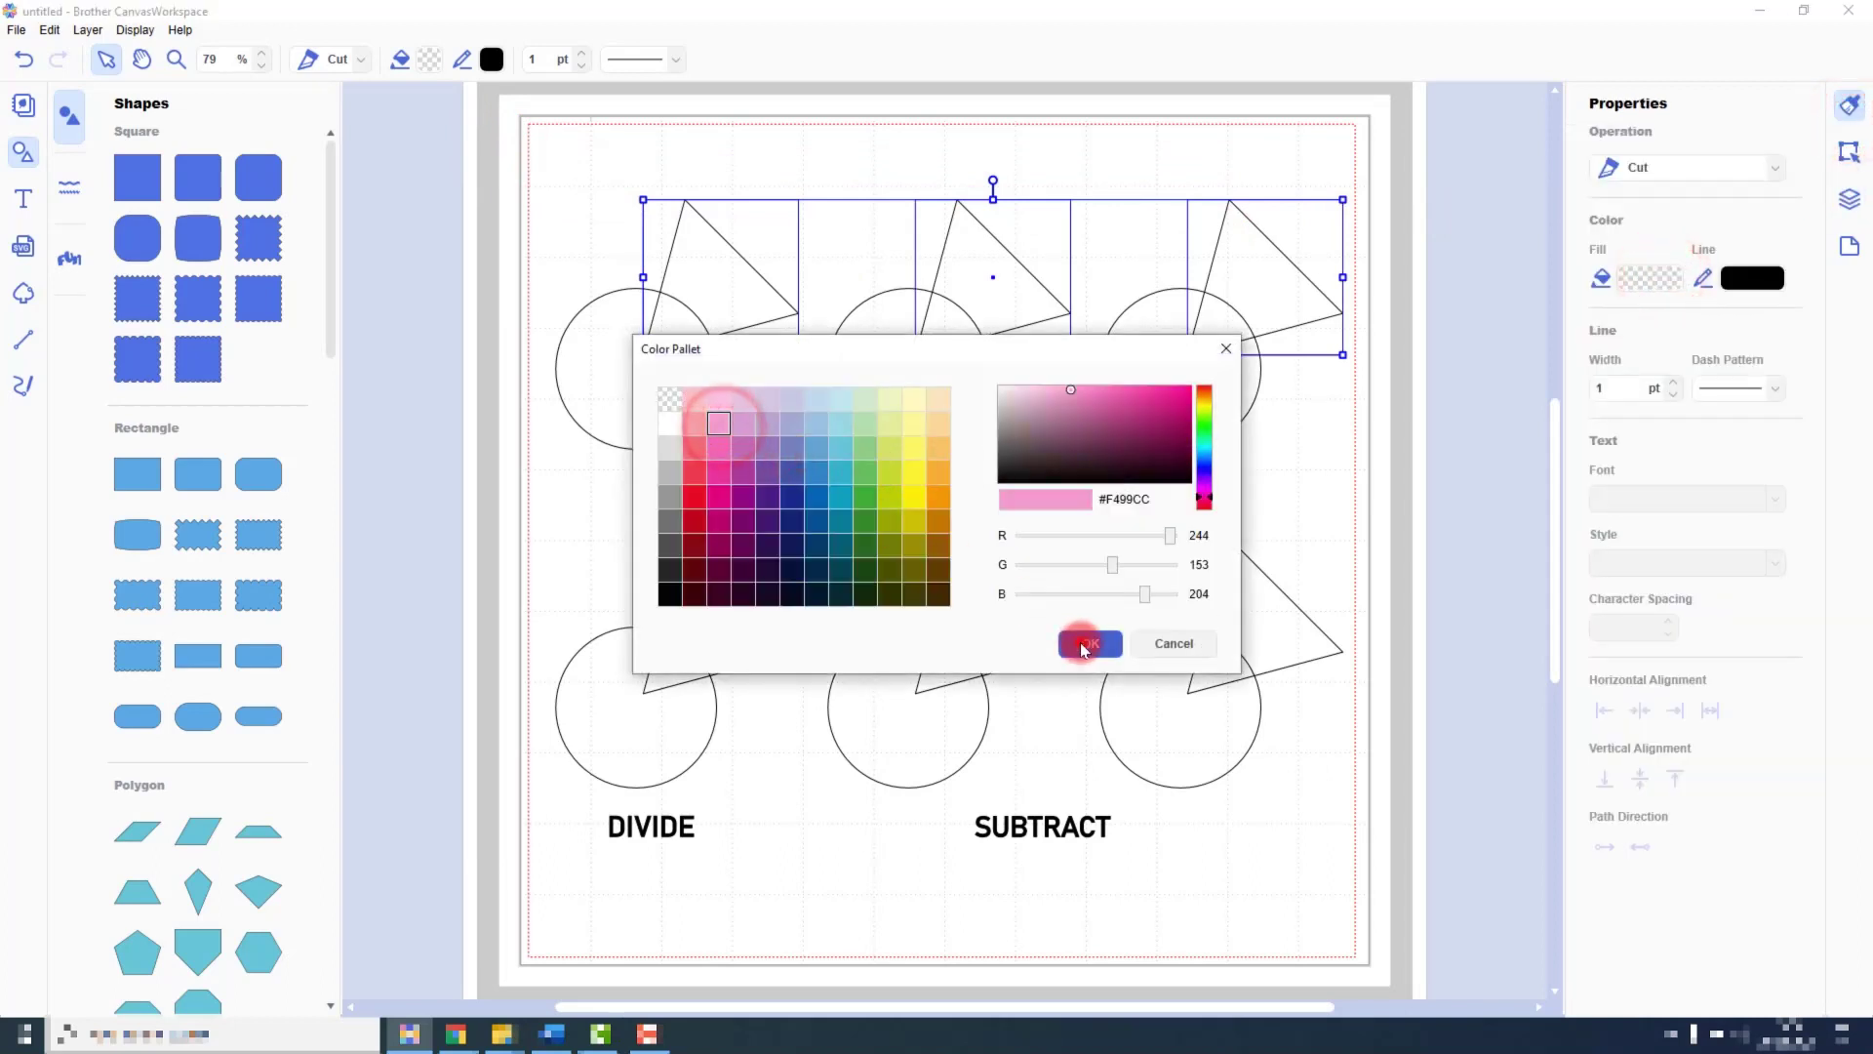
left_click(1085, 646)
Step: Fill the three bottom-row triangles with the same pink
left_click_drag(493, 543, 1346, 566)
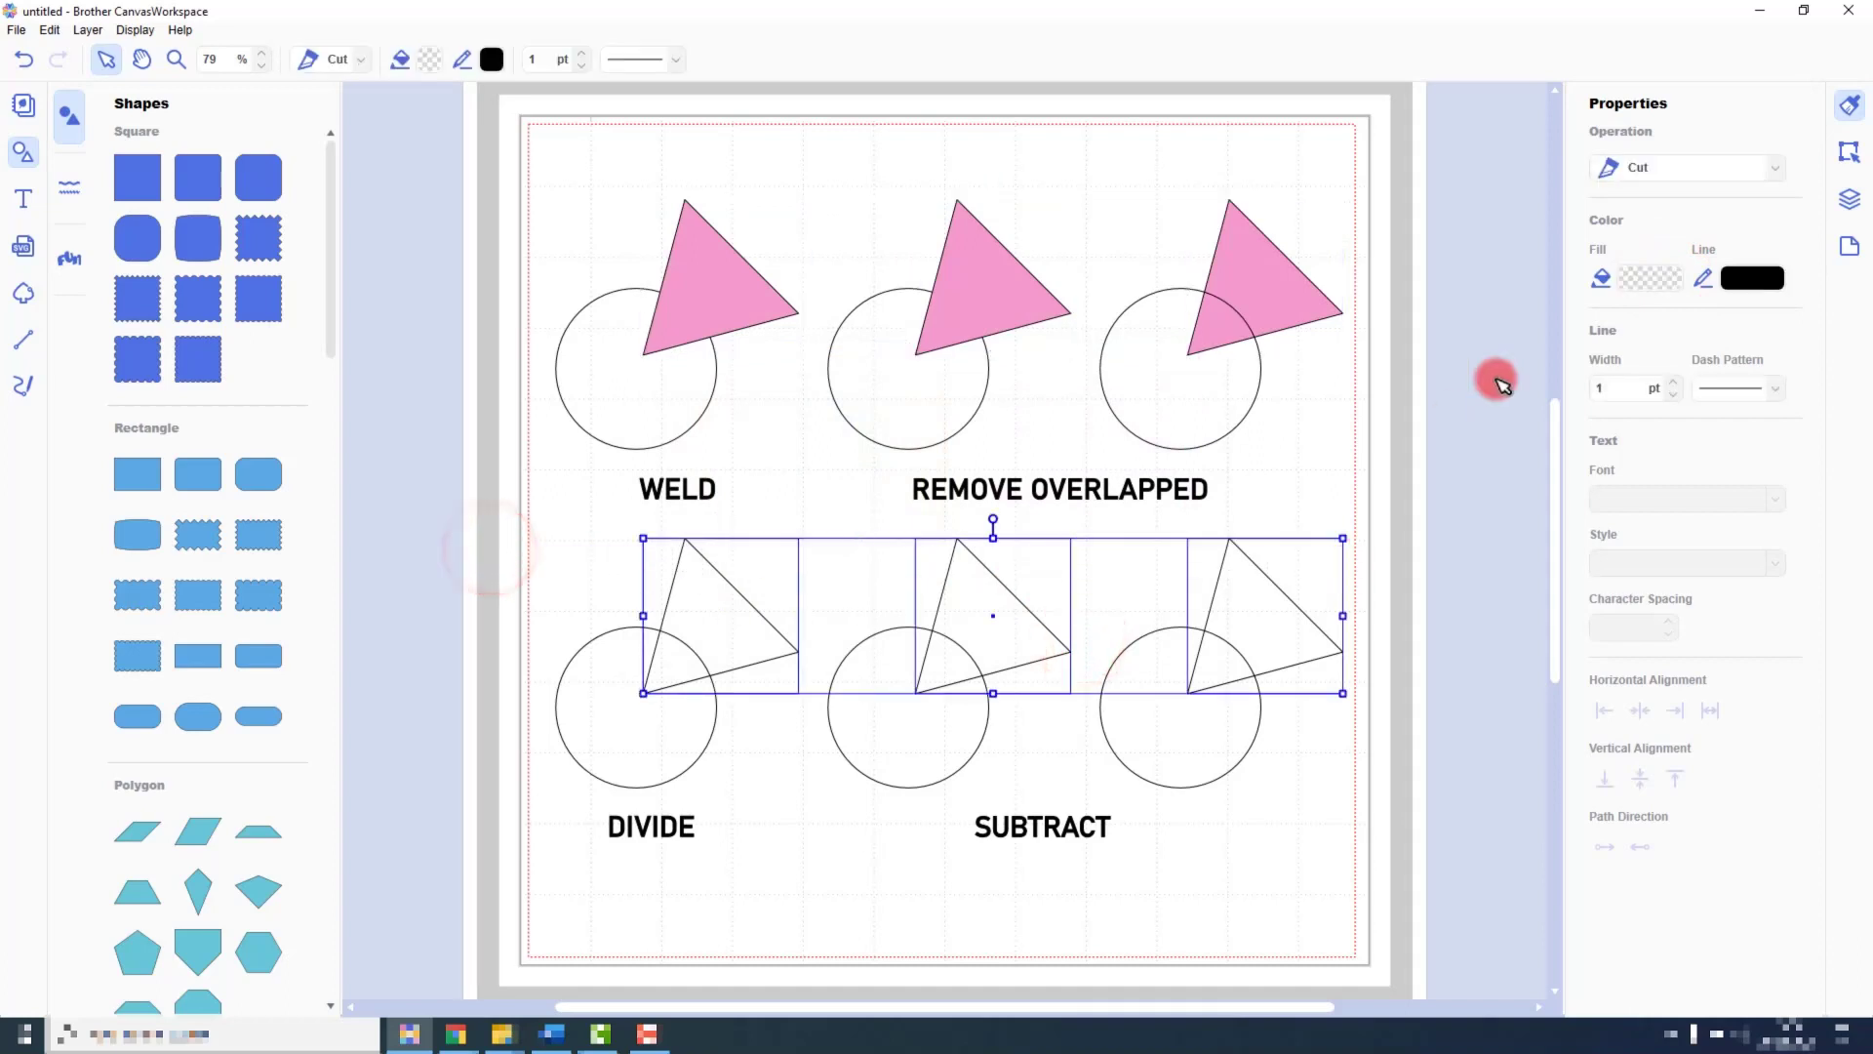
left_click(1666, 283)
left_click(719, 432)
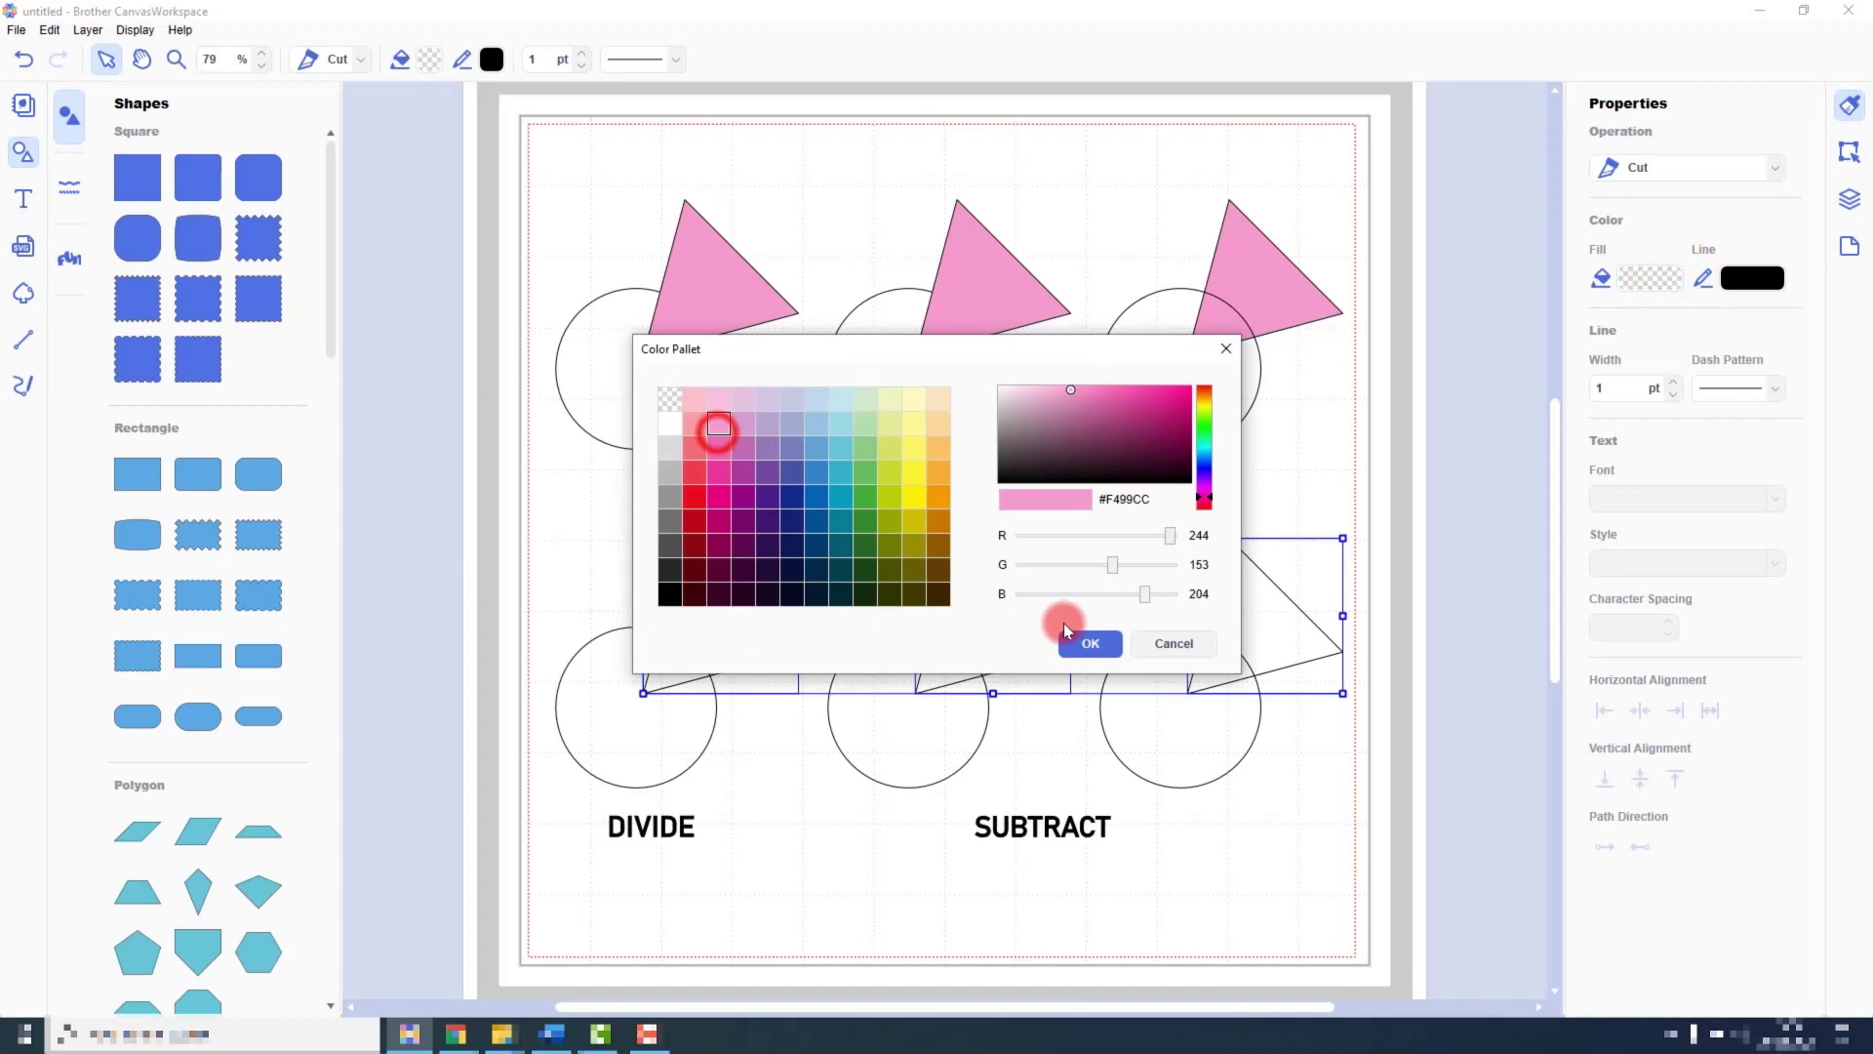
left_click(1085, 644)
Step: Fill all six circles in both rows red, then deselect them
left_click_drag(491, 403, 1209, 430)
left_click_drag(501, 745, 1161, 776)
left_click(1627, 280)
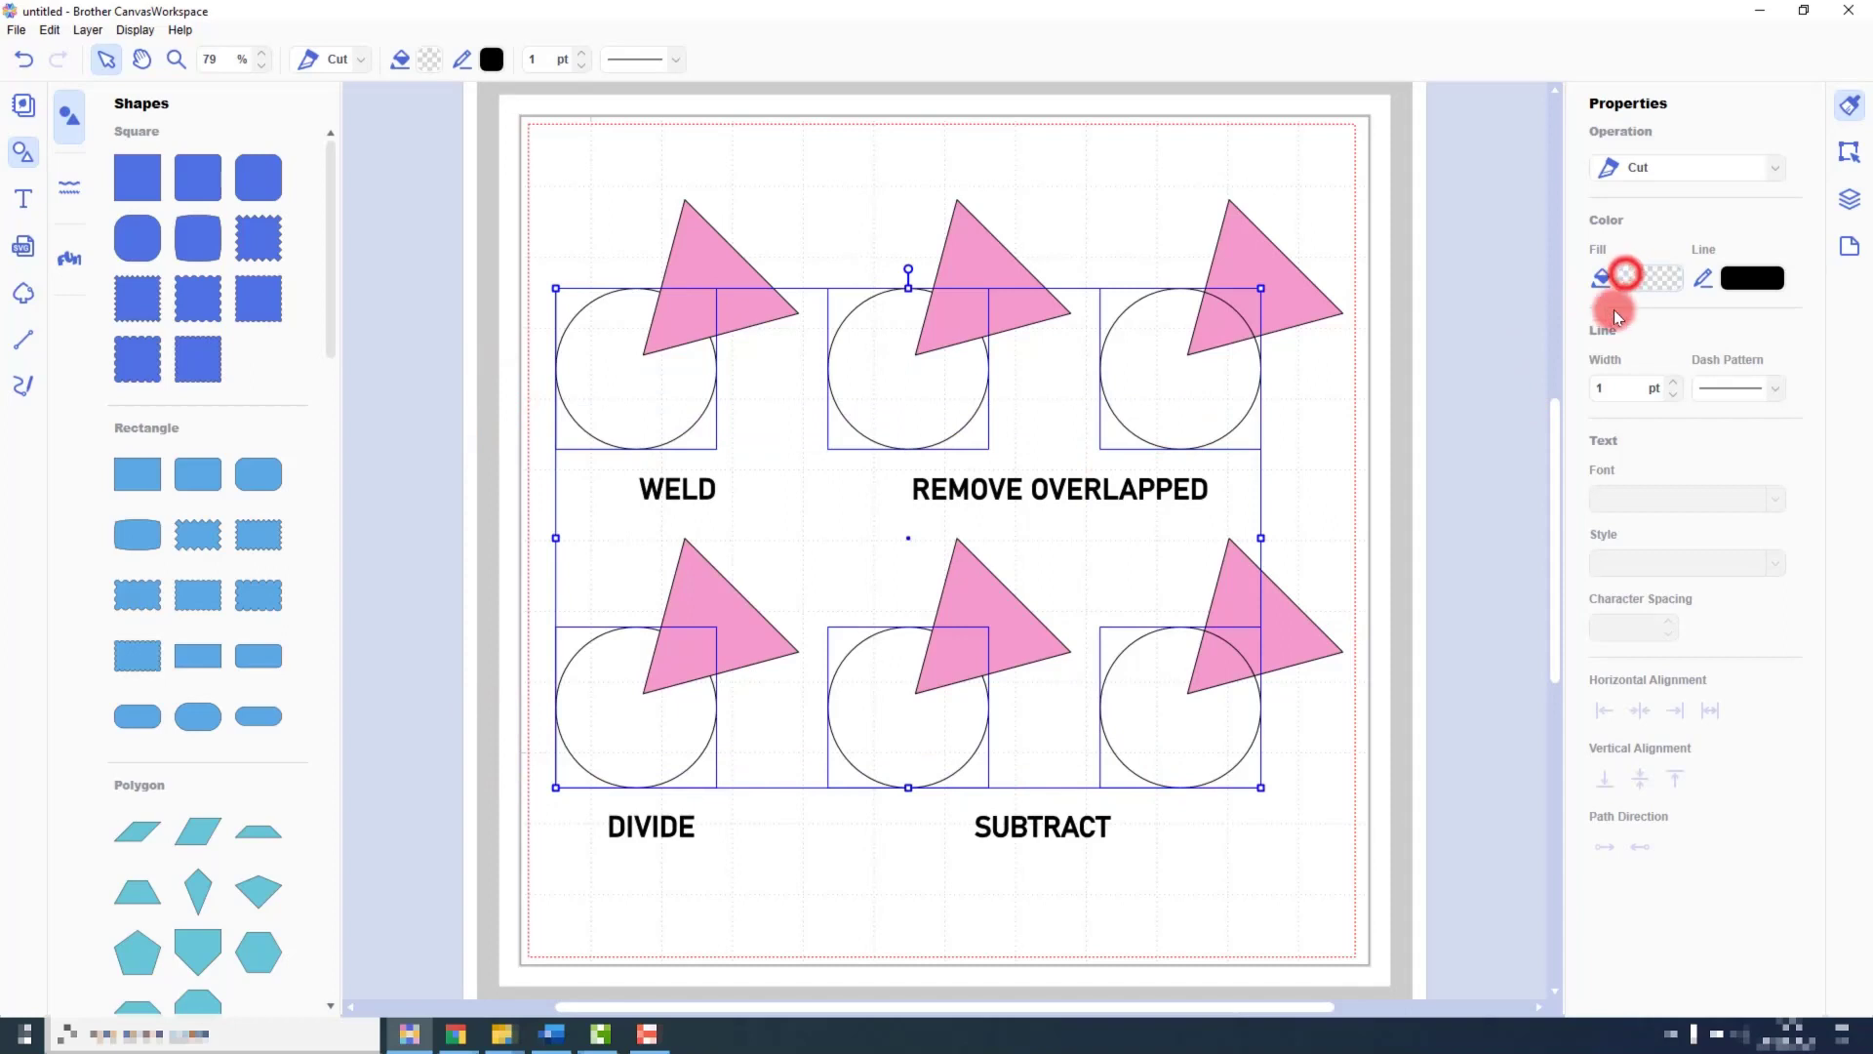
left_click(699, 476)
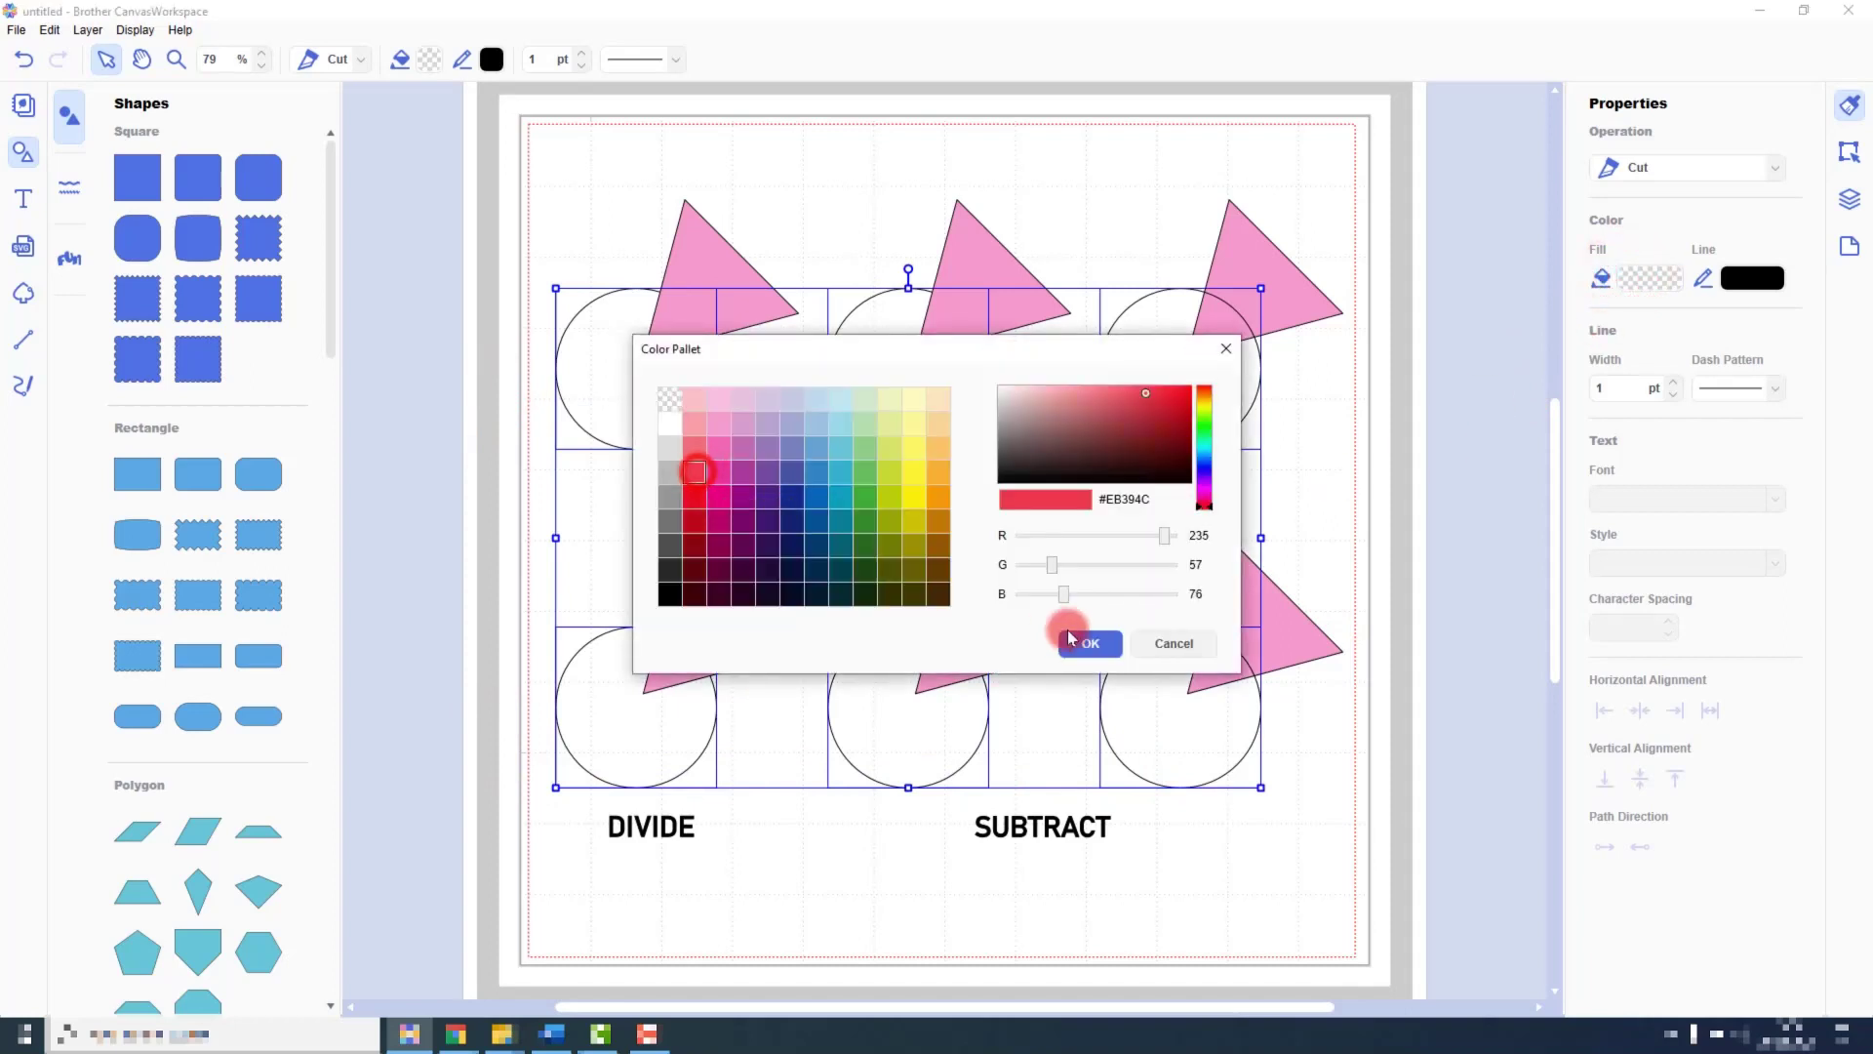
left_click(1087, 643)
left_click(1369, 508)
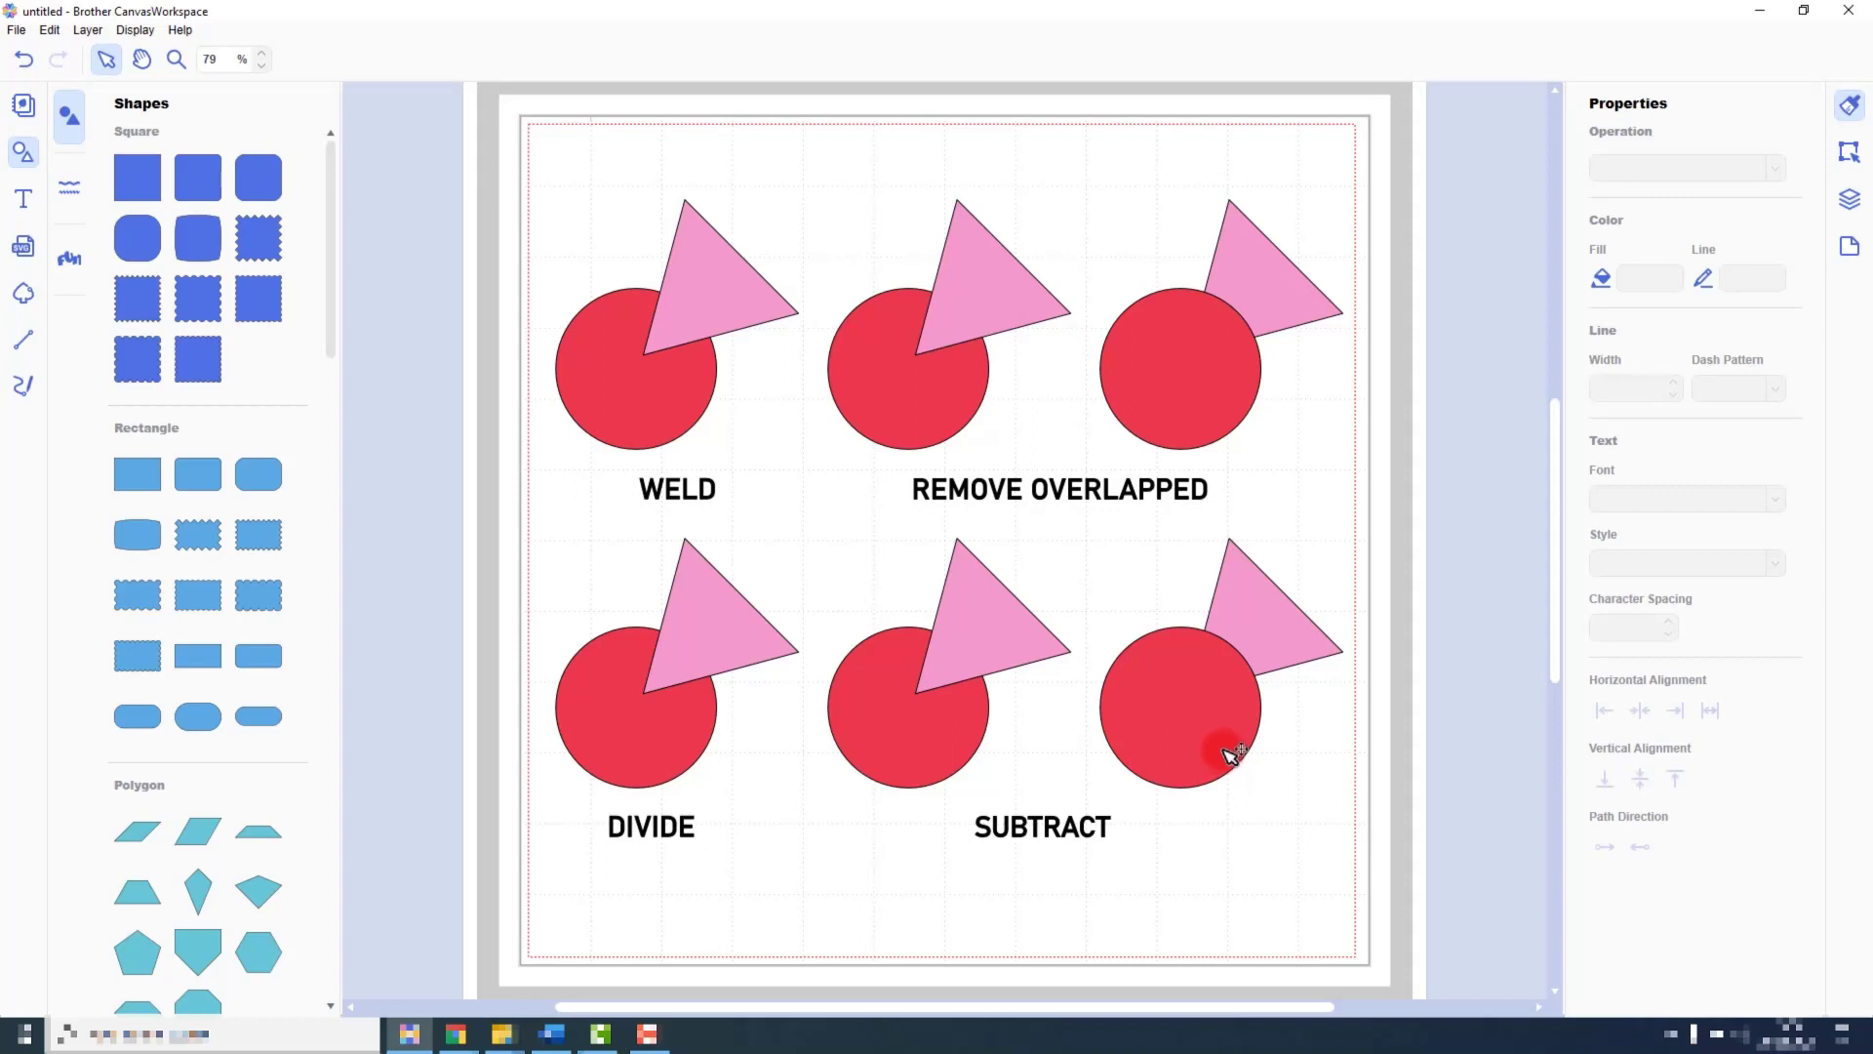
Step: Show the Edit panel's Process Overlap options and select the circle-triangle pair above WELD
left_click(1851, 153)
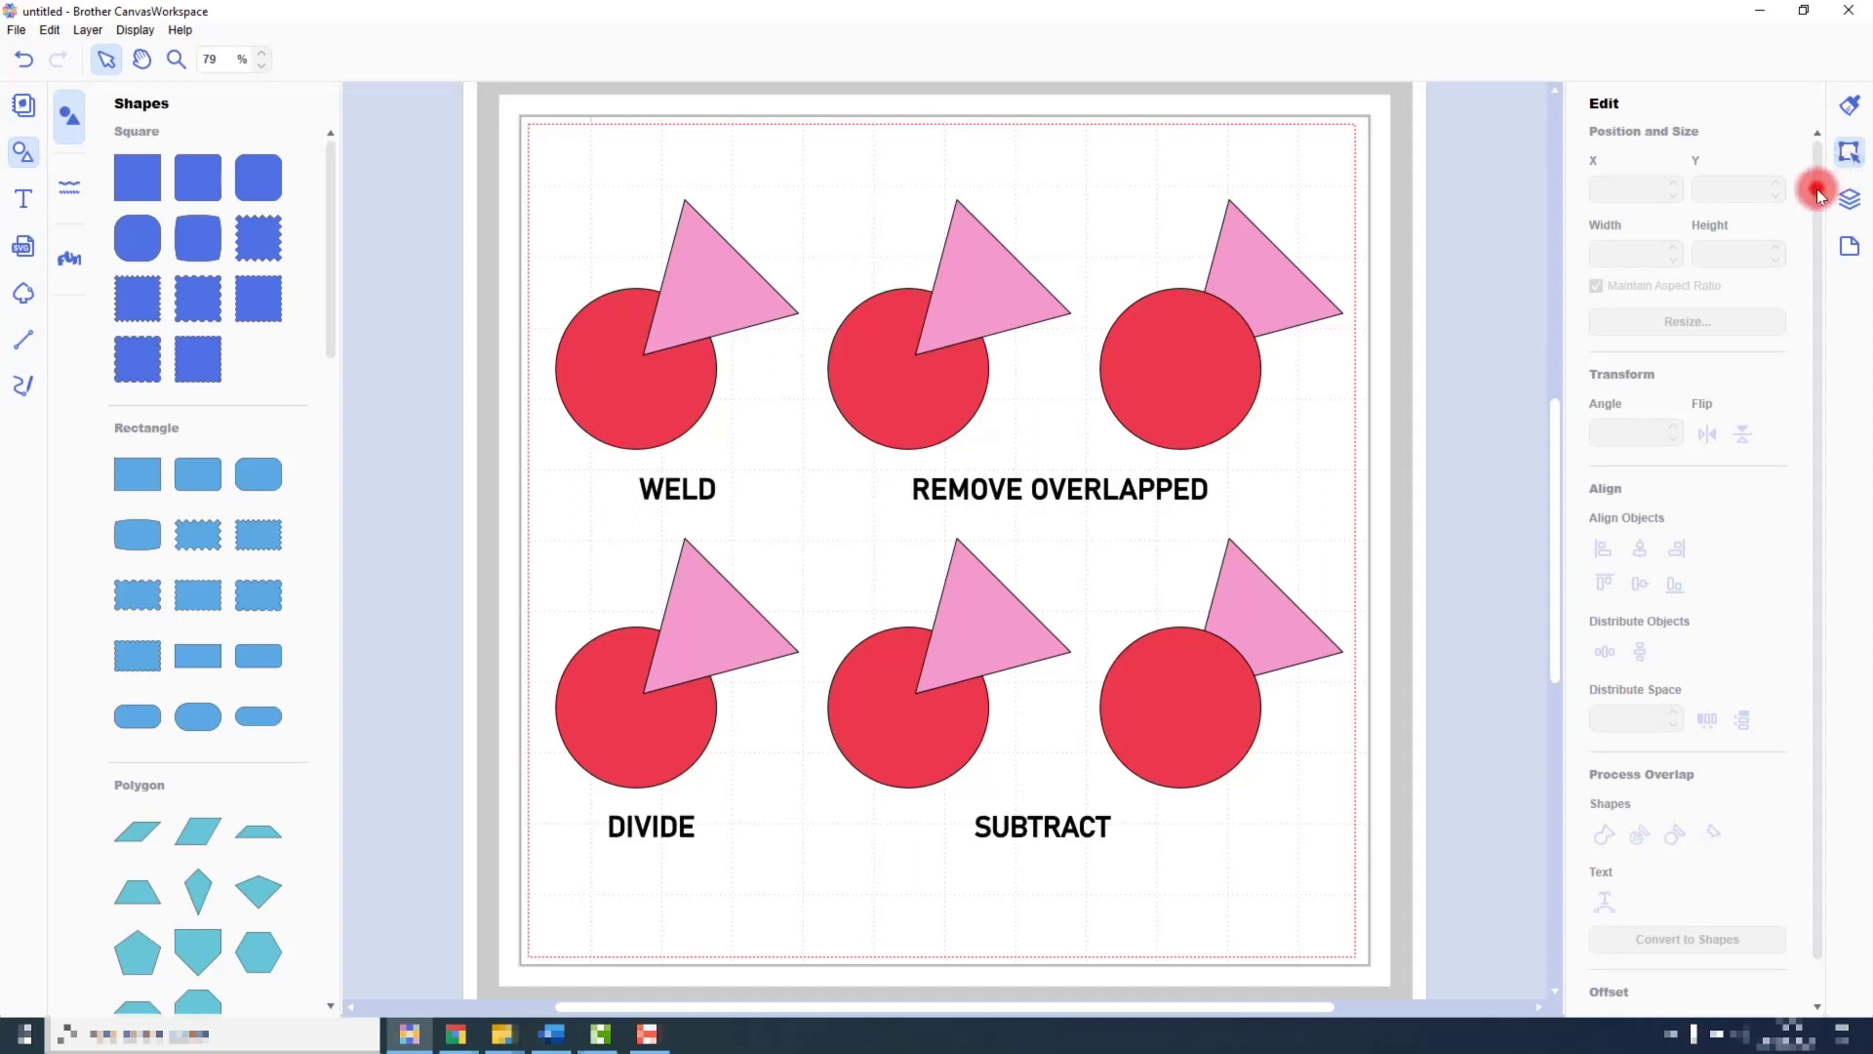
left_click_drag(1814, 179, 1820, 267)
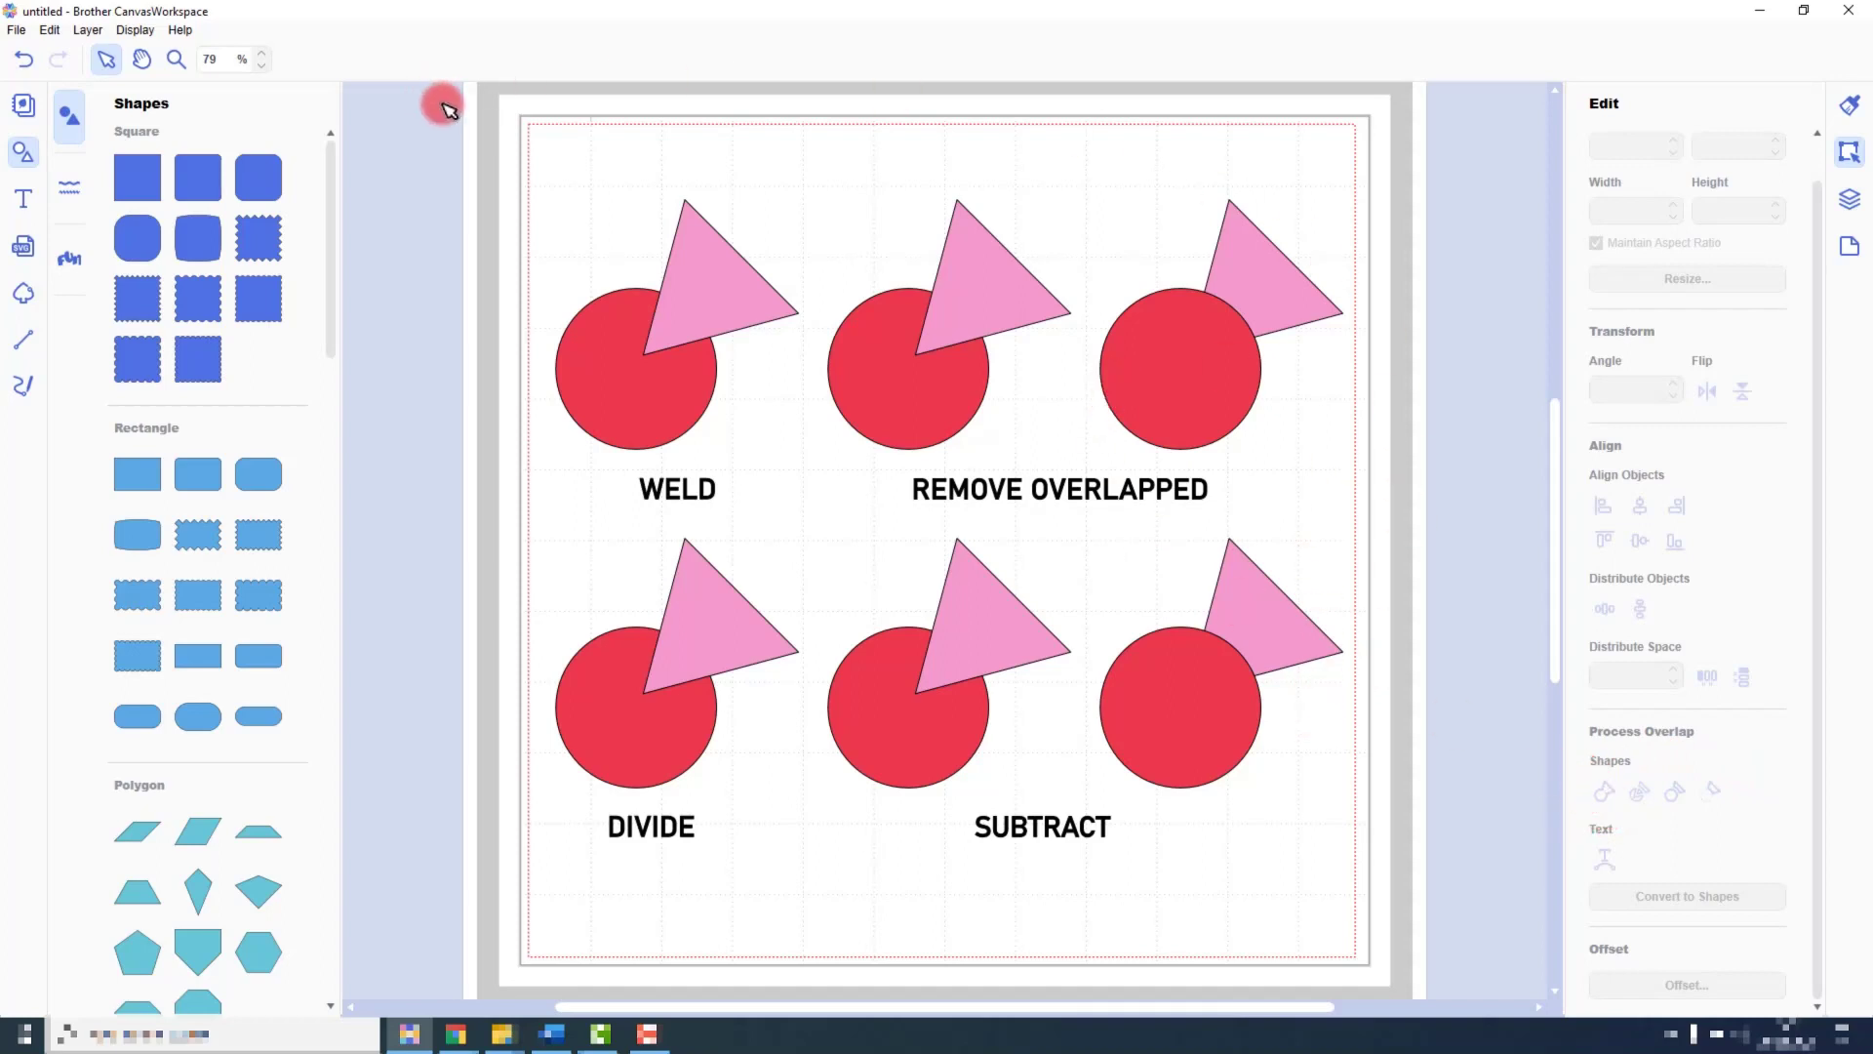
left_click_drag(450, 108, 681, 381)
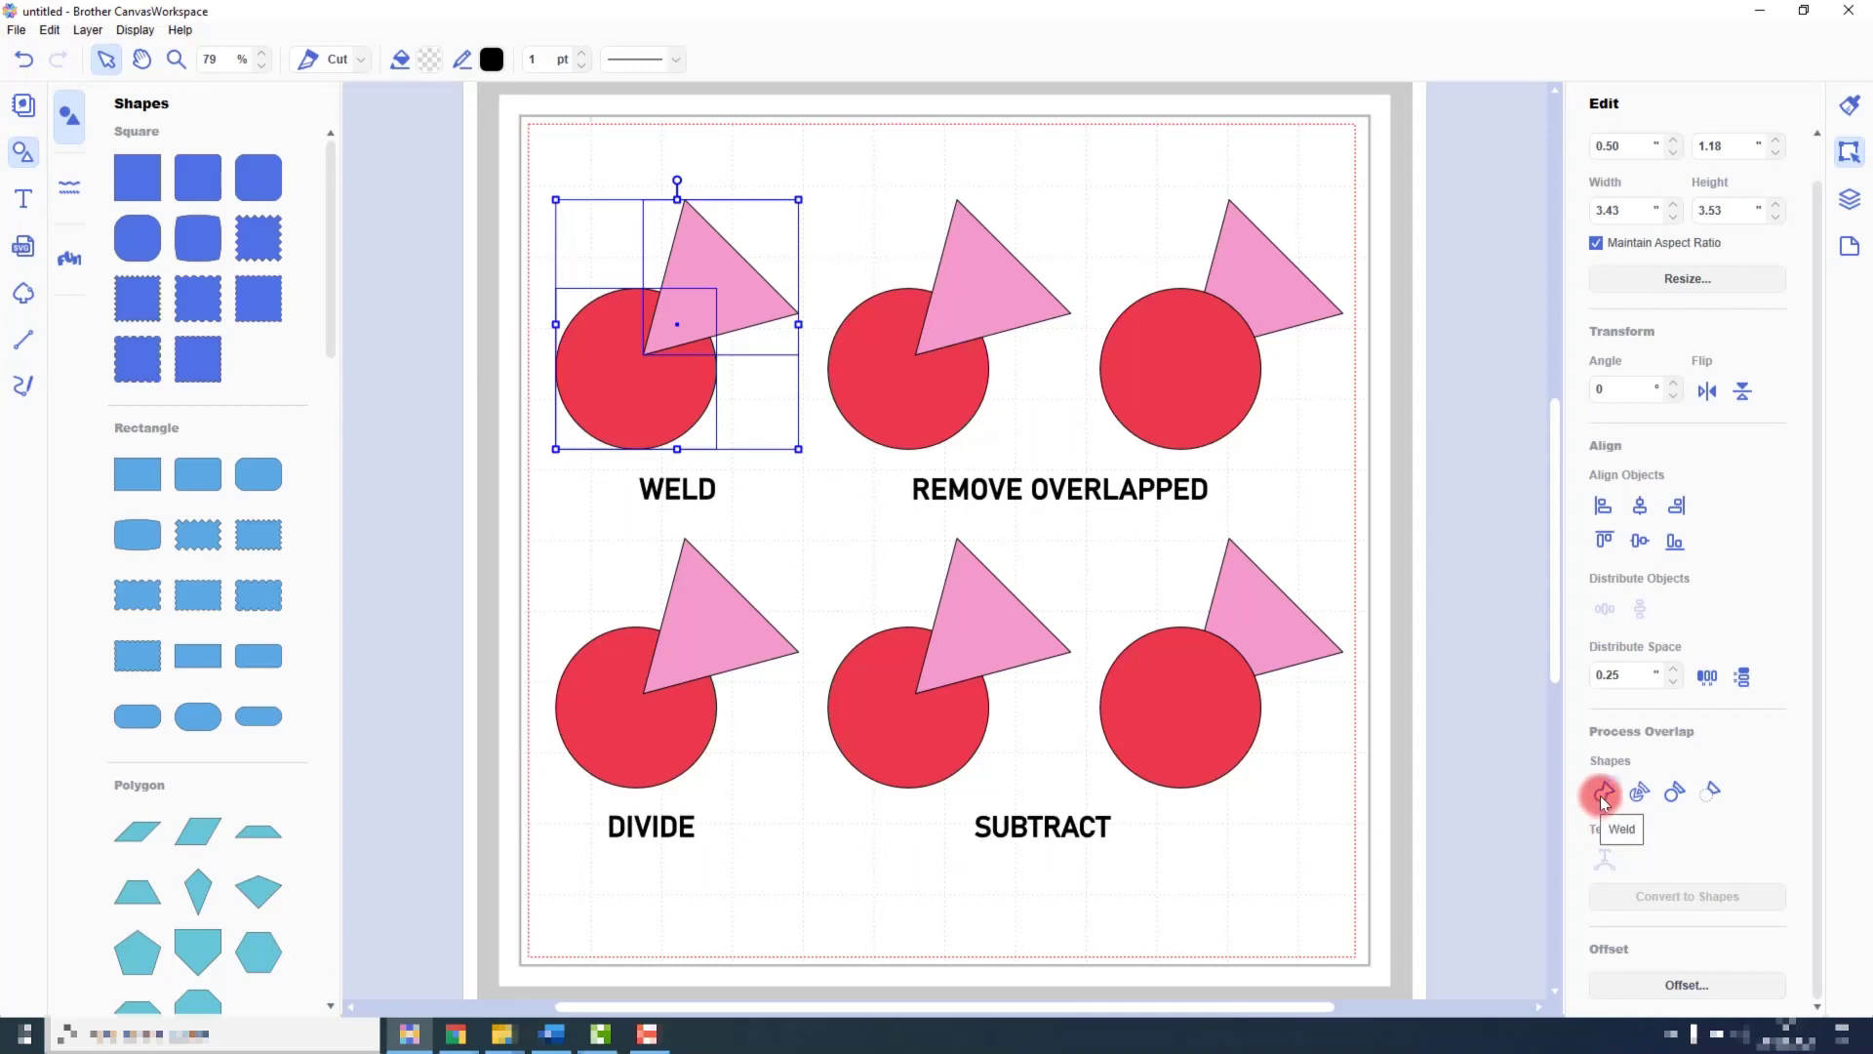
Step: Weld the WELD circle and triangle into a single pink shape
left_click(1600, 795)
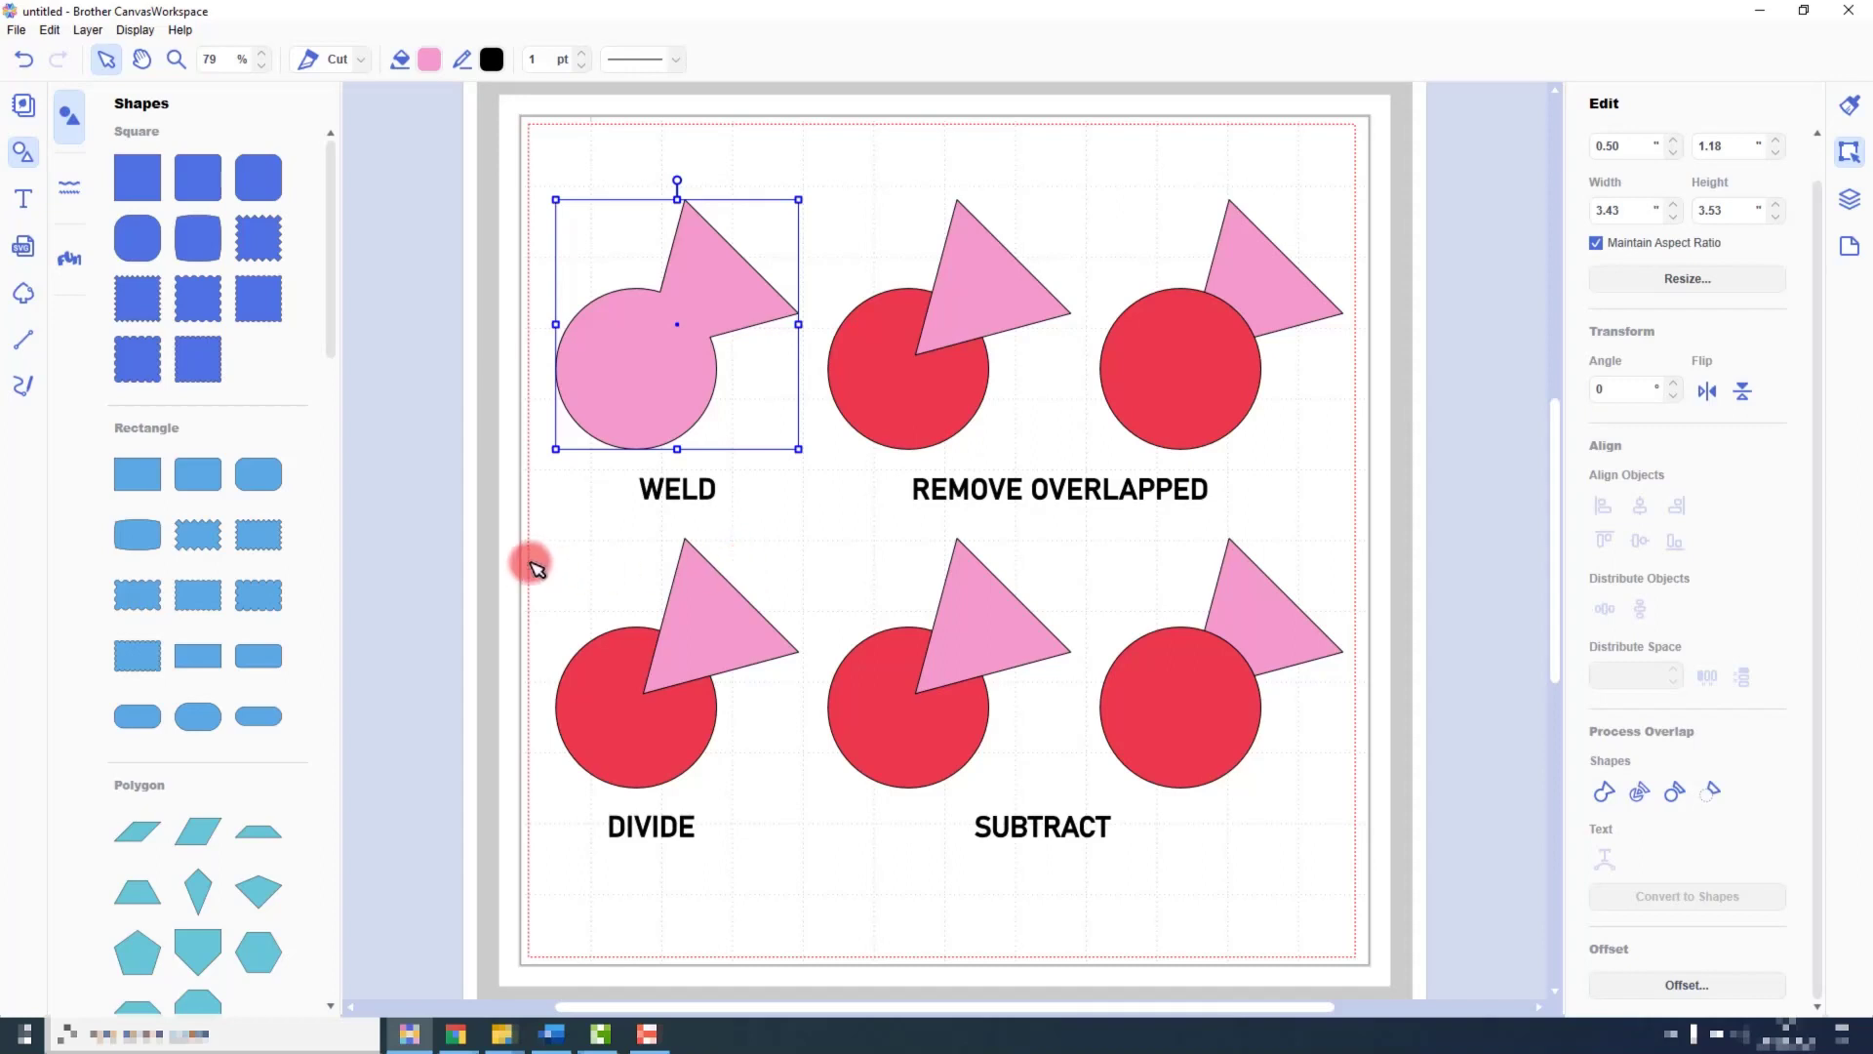
Step: Divide the overlapping circle and triangle above DIVIDE into separate pieces
left_click_drag(530, 561, 720, 712)
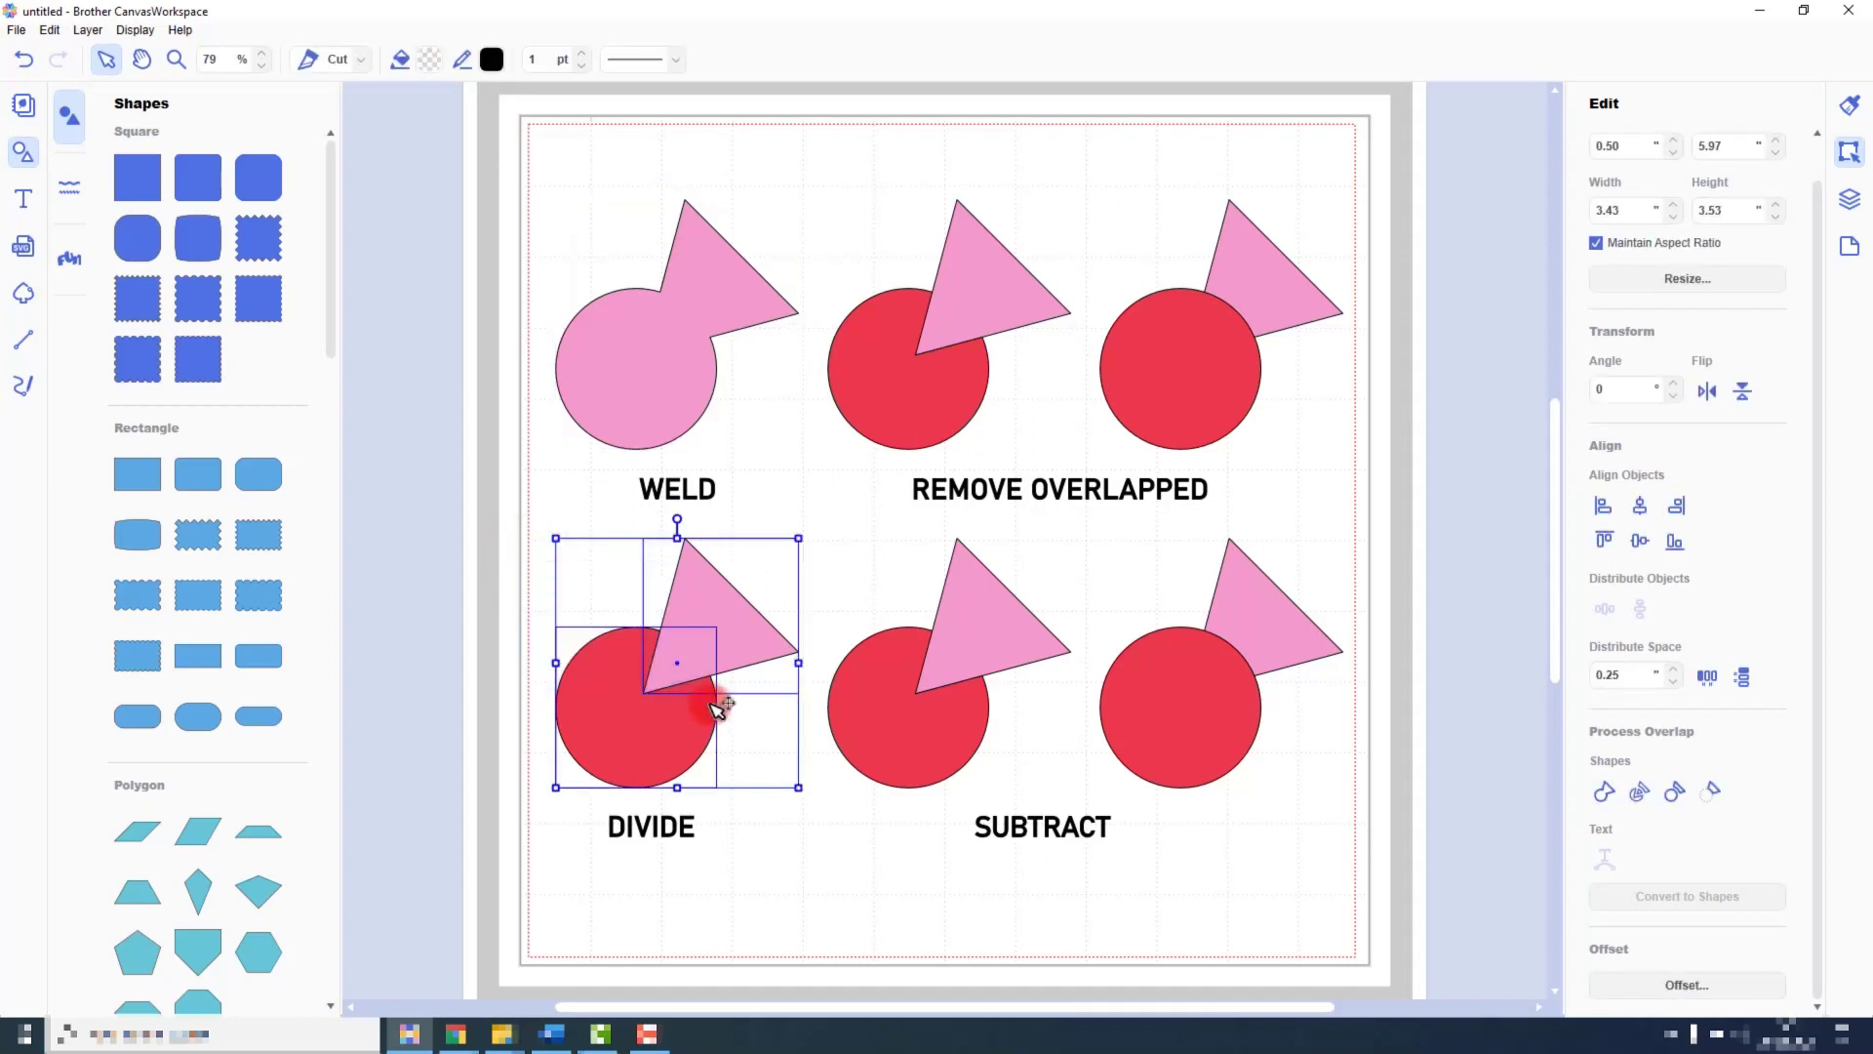
left_click(1640, 795)
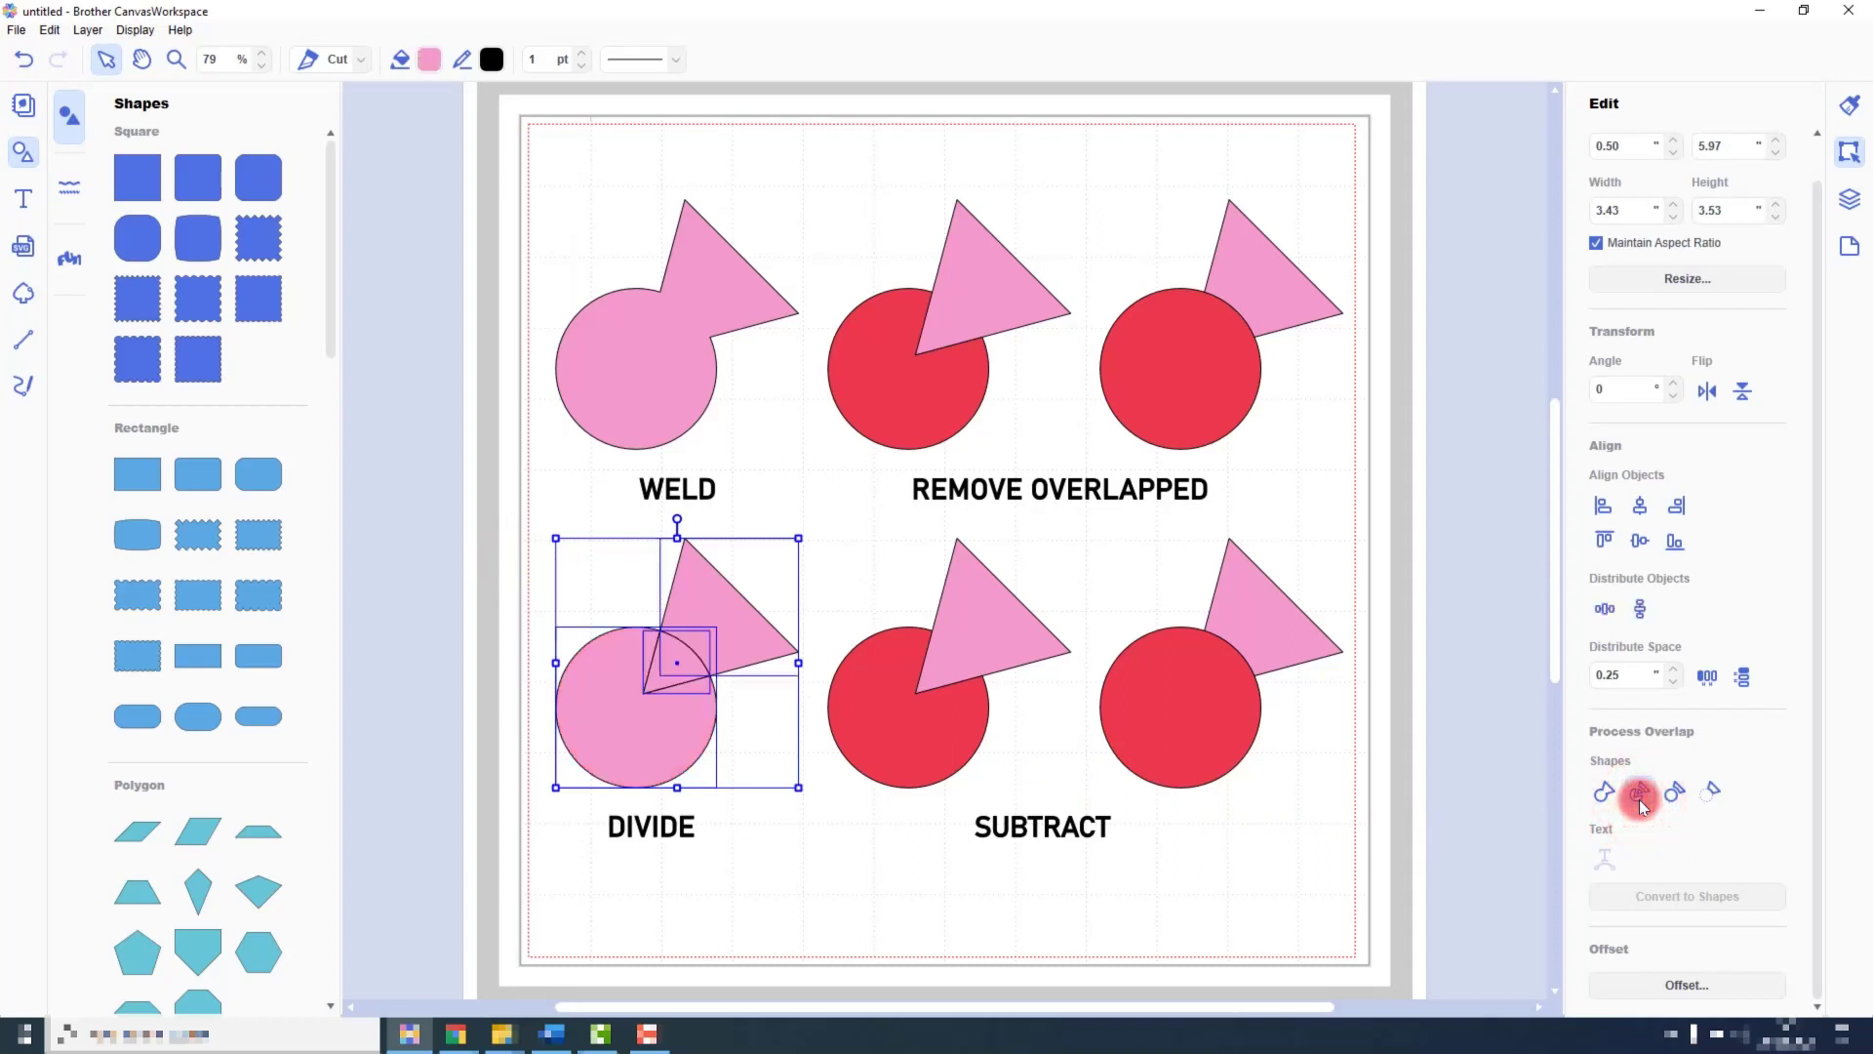
left_click(480, 661)
Step: Pull the divided circle and triangle pieces apart, then select the REMOVE OVERLAPPED pair
left_click(617, 712)
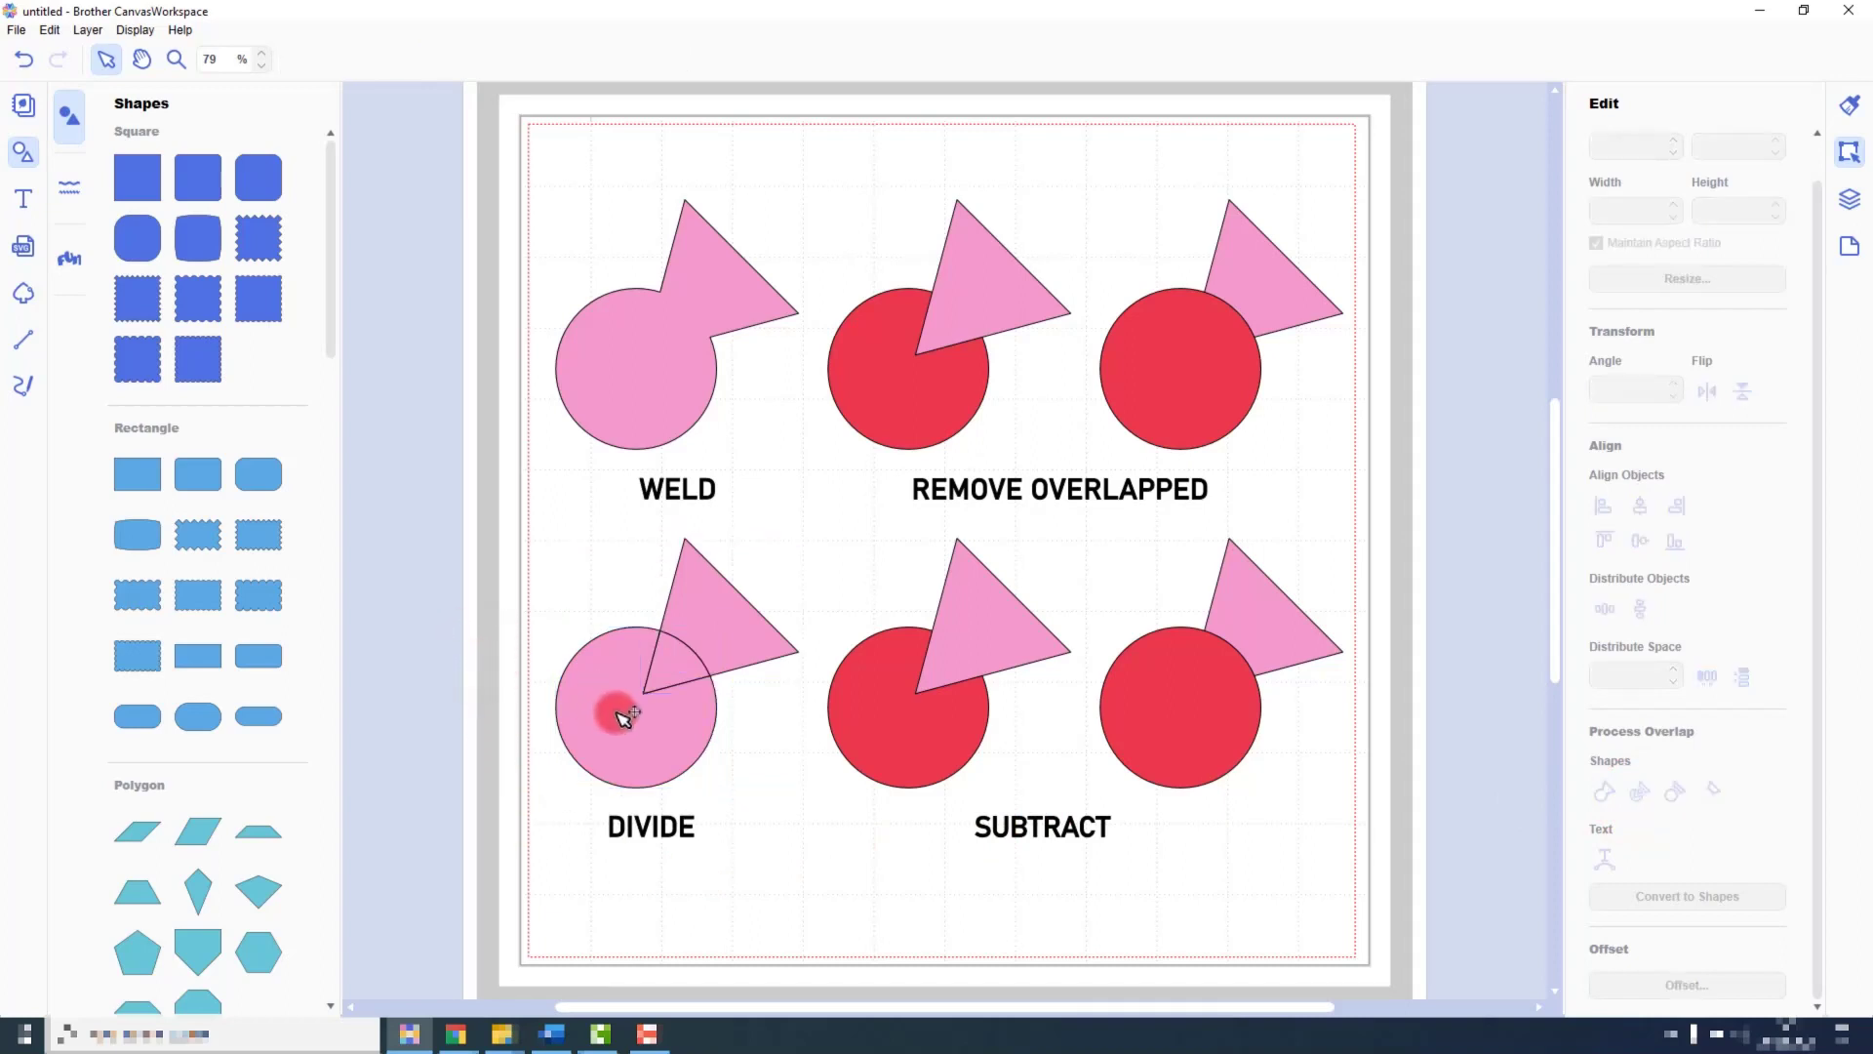
left_click_drag(583, 735, 541, 757)
left_click(659, 682)
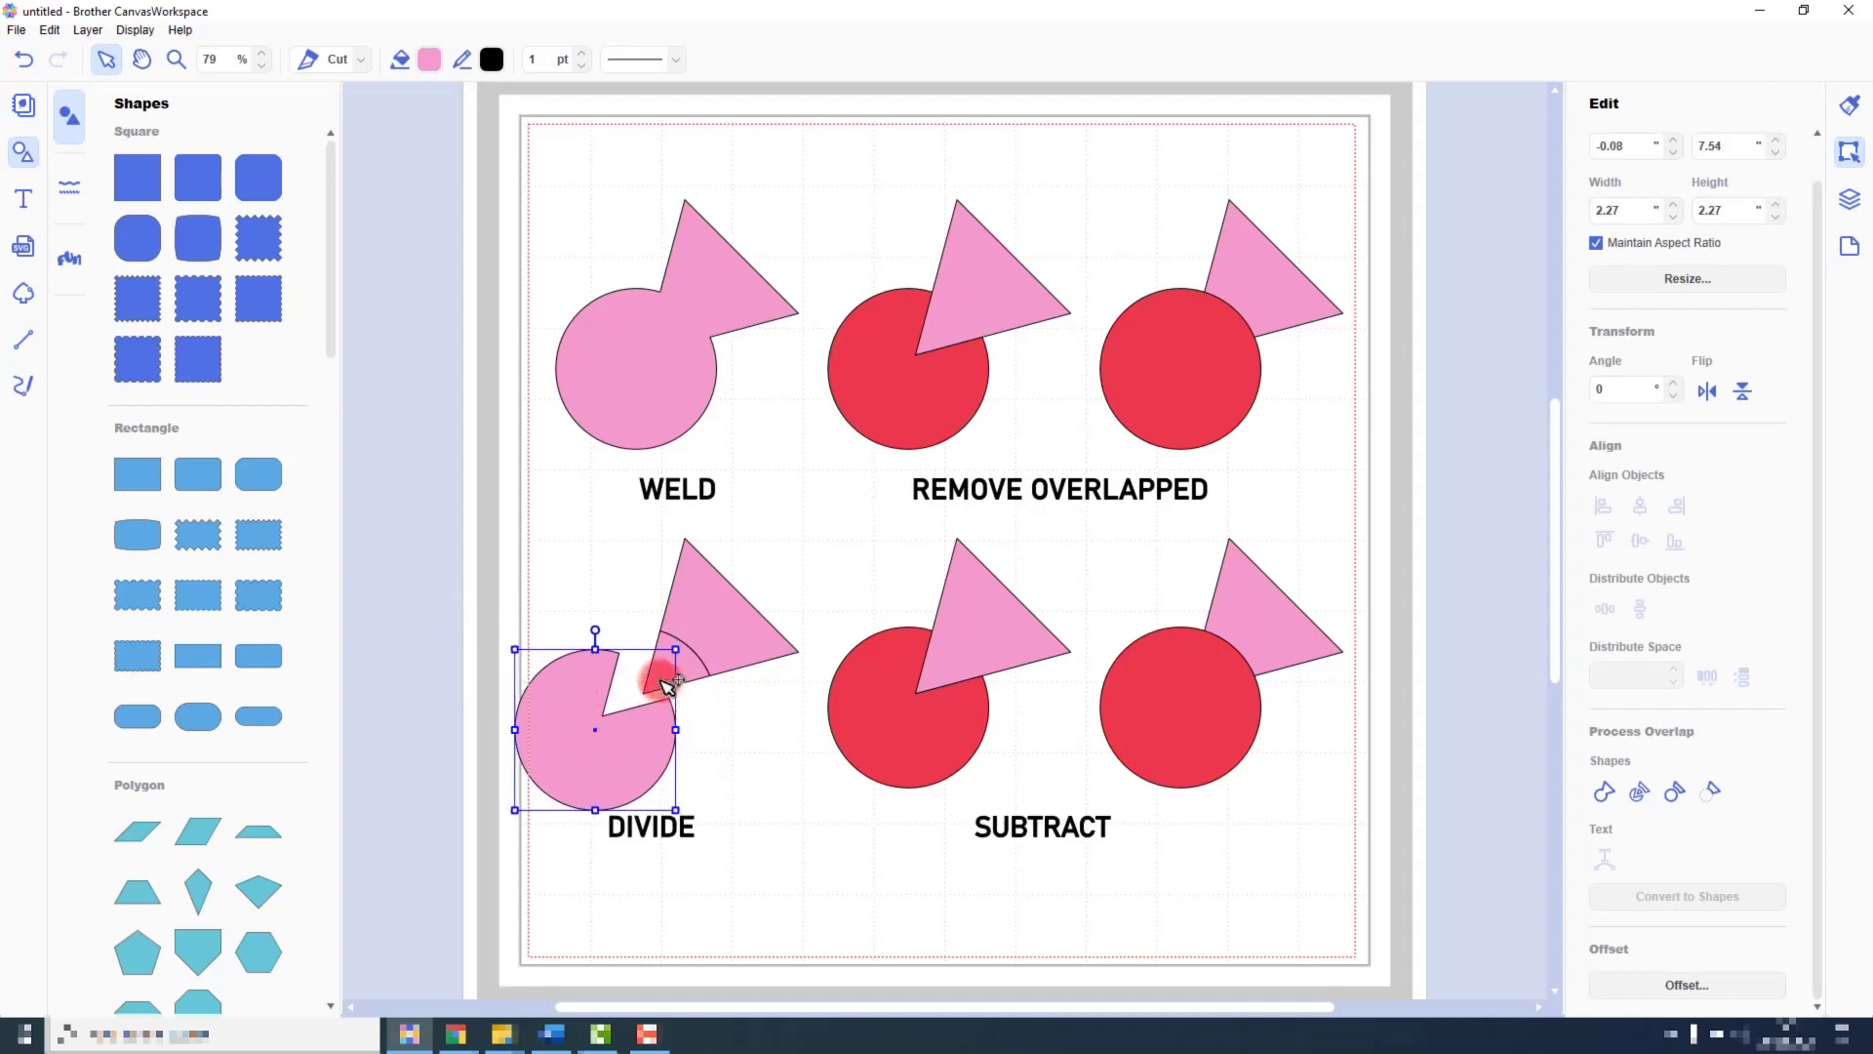
left_click_drag(659, 682, 726, 614)
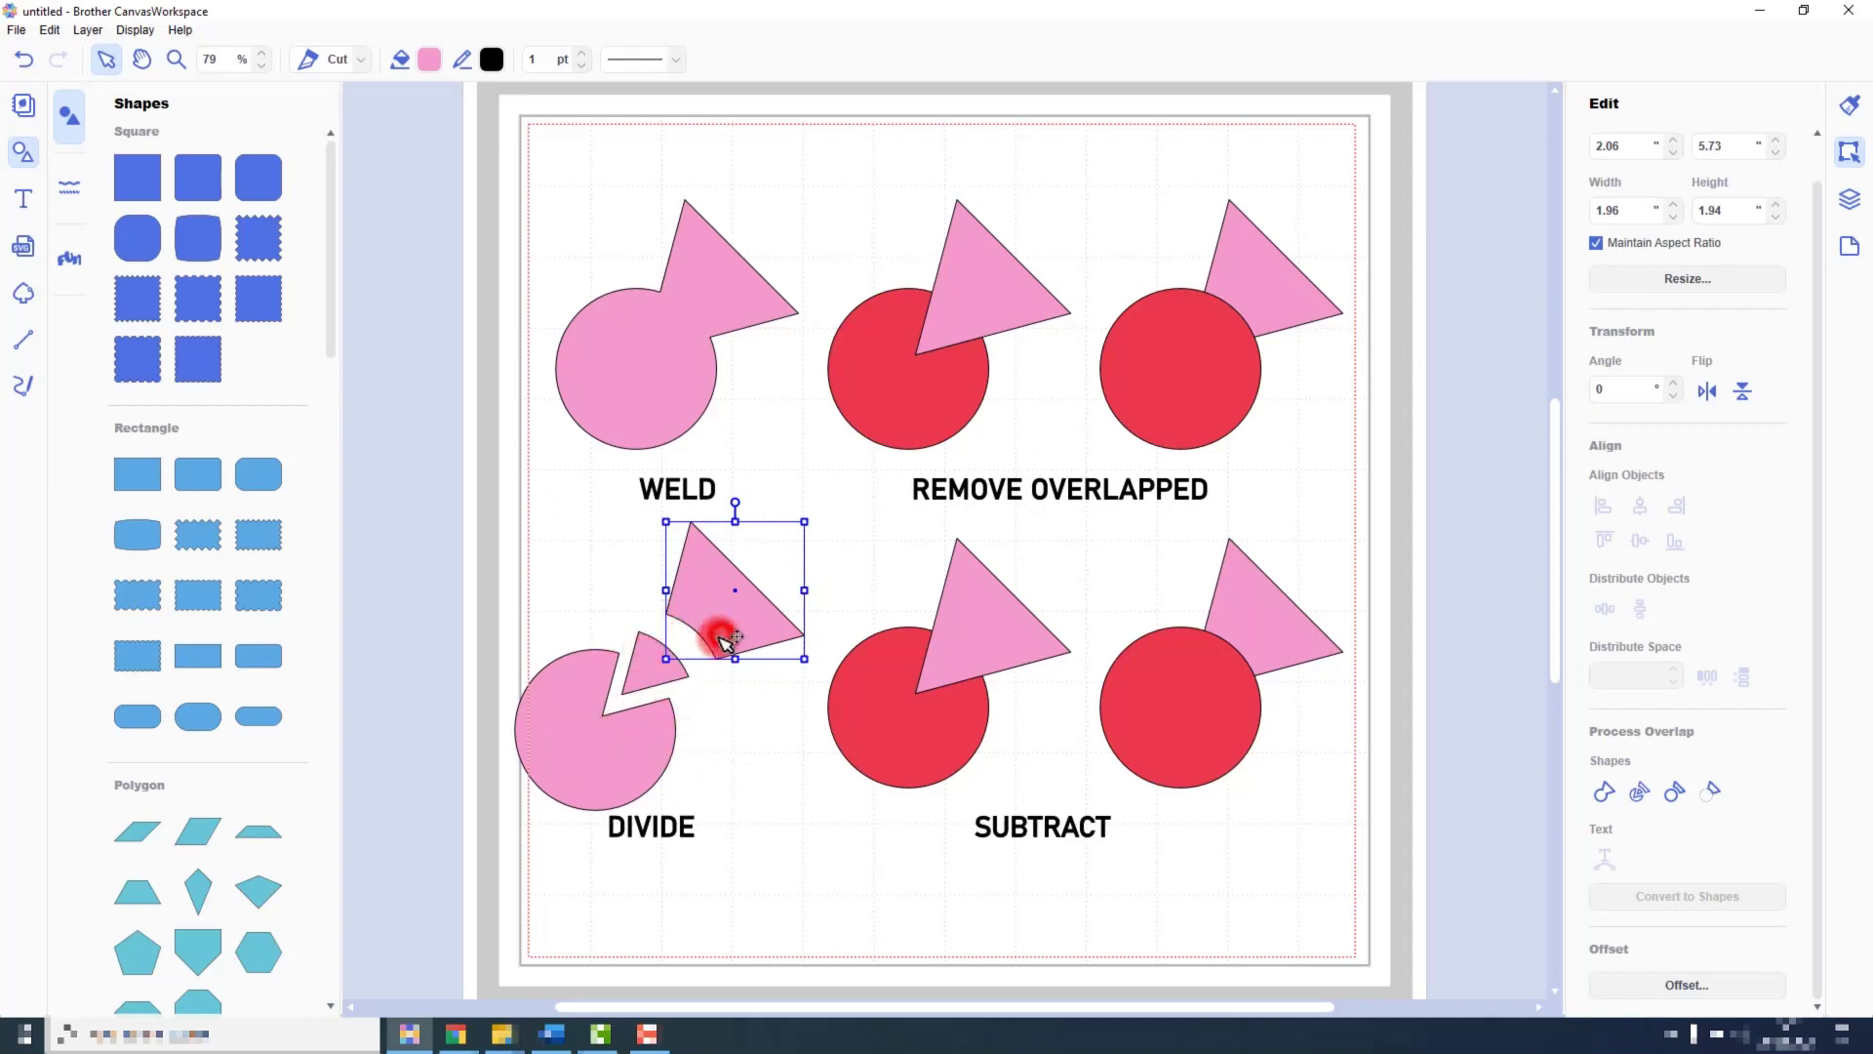
left_click_drag(727, 641, 712, 649)
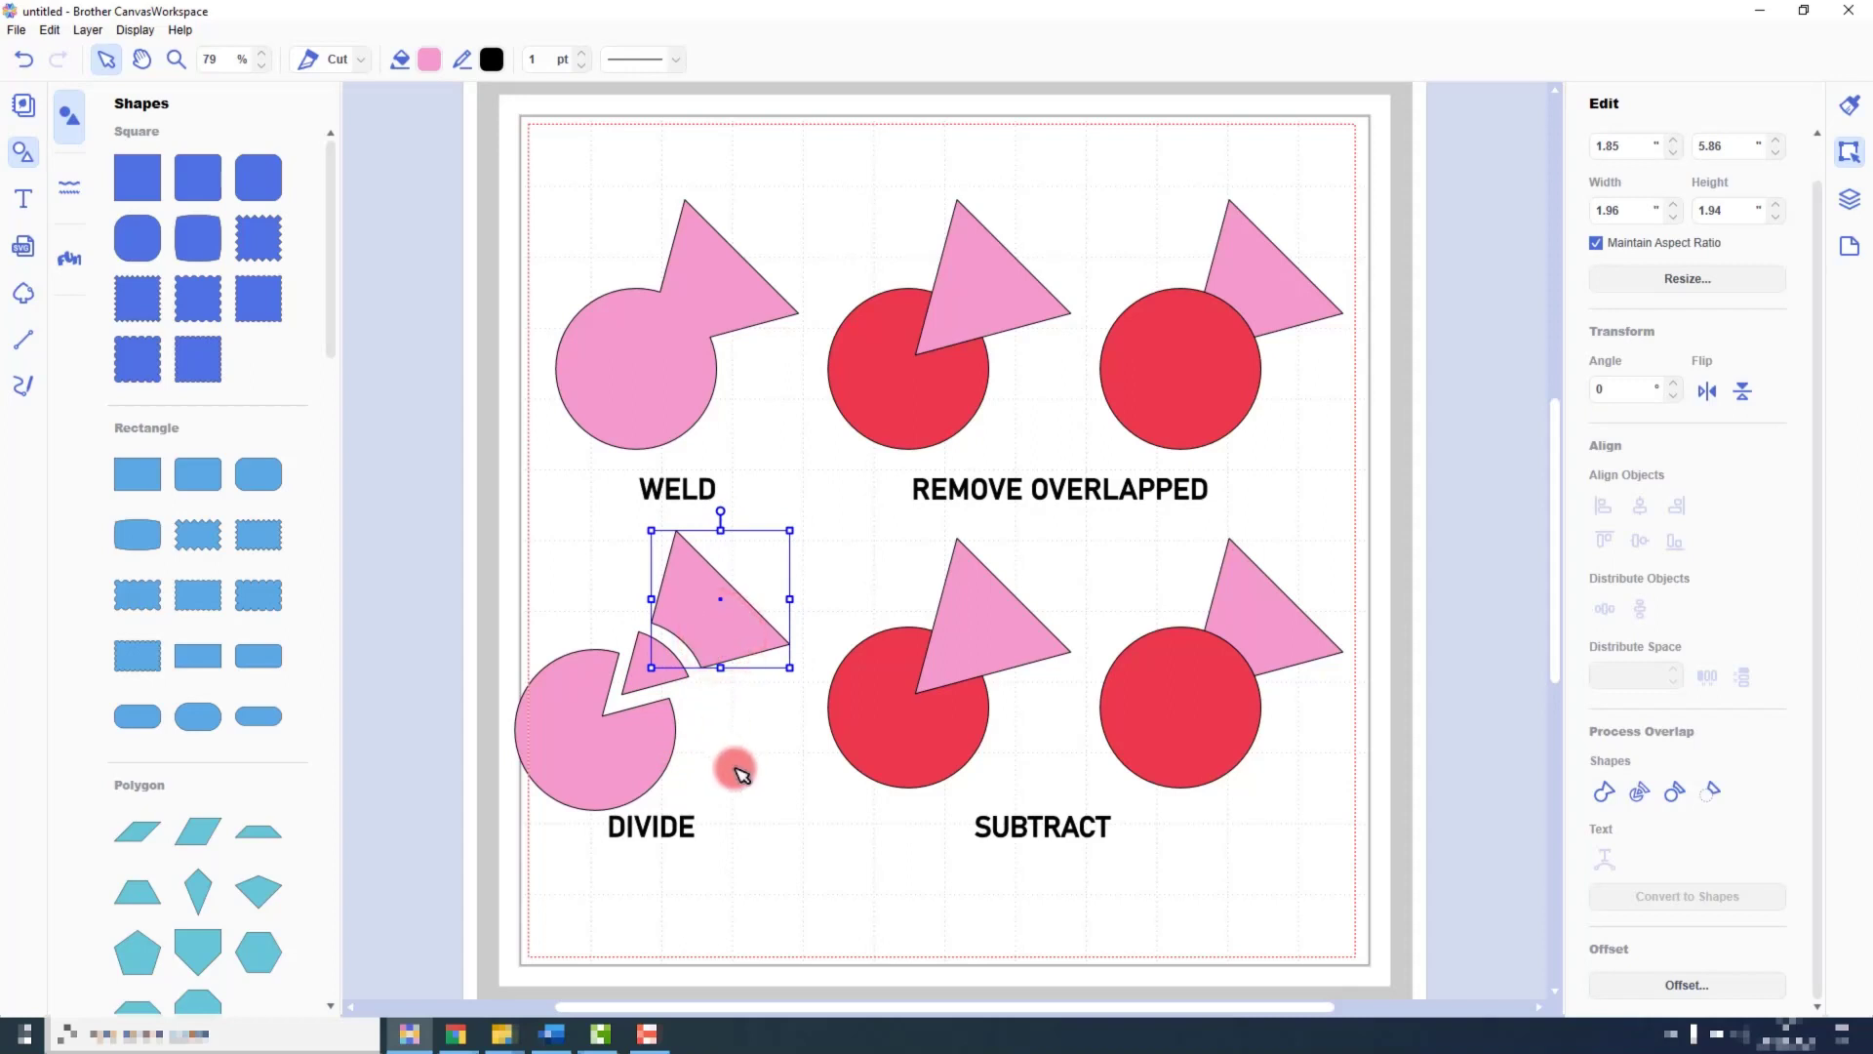
left_click_drag(866, 180, 995, 470)
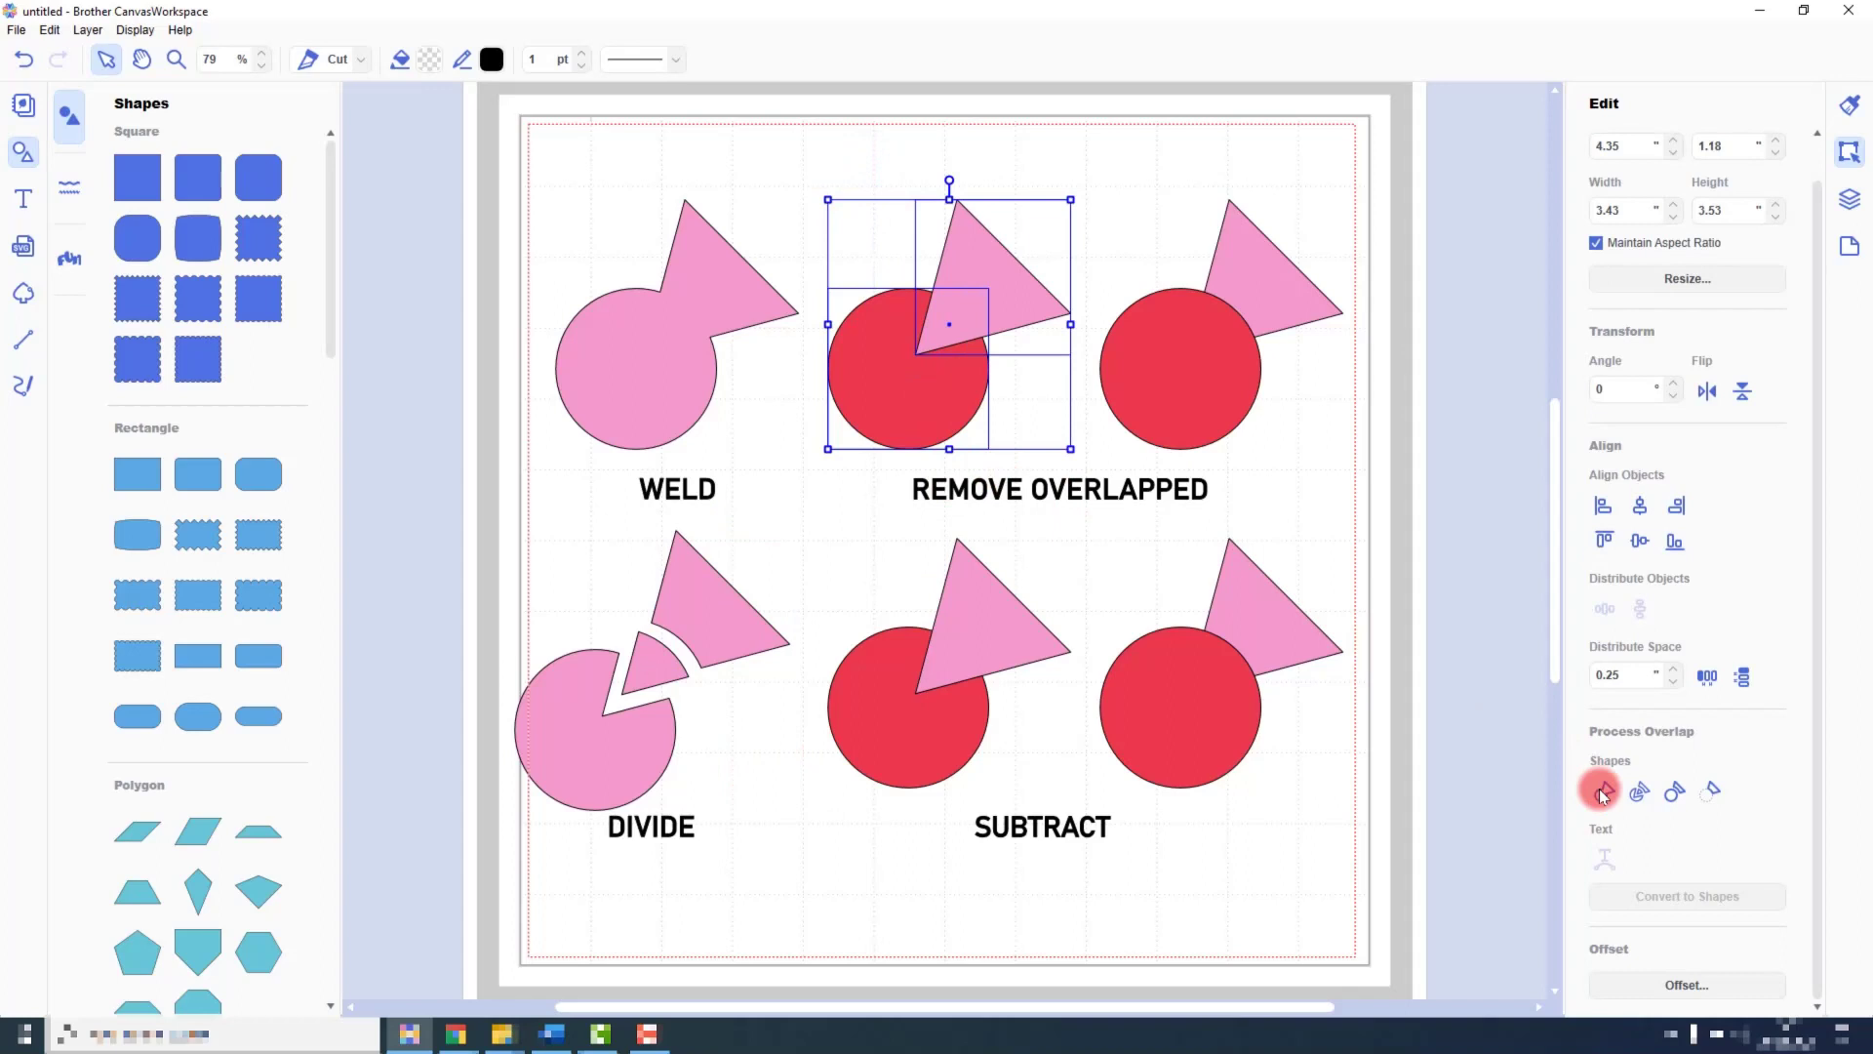
Step: Remove the overlap in the left REMOVE OVERLAPPED pair and move its triangle off the circle
left_click(1676, 794)
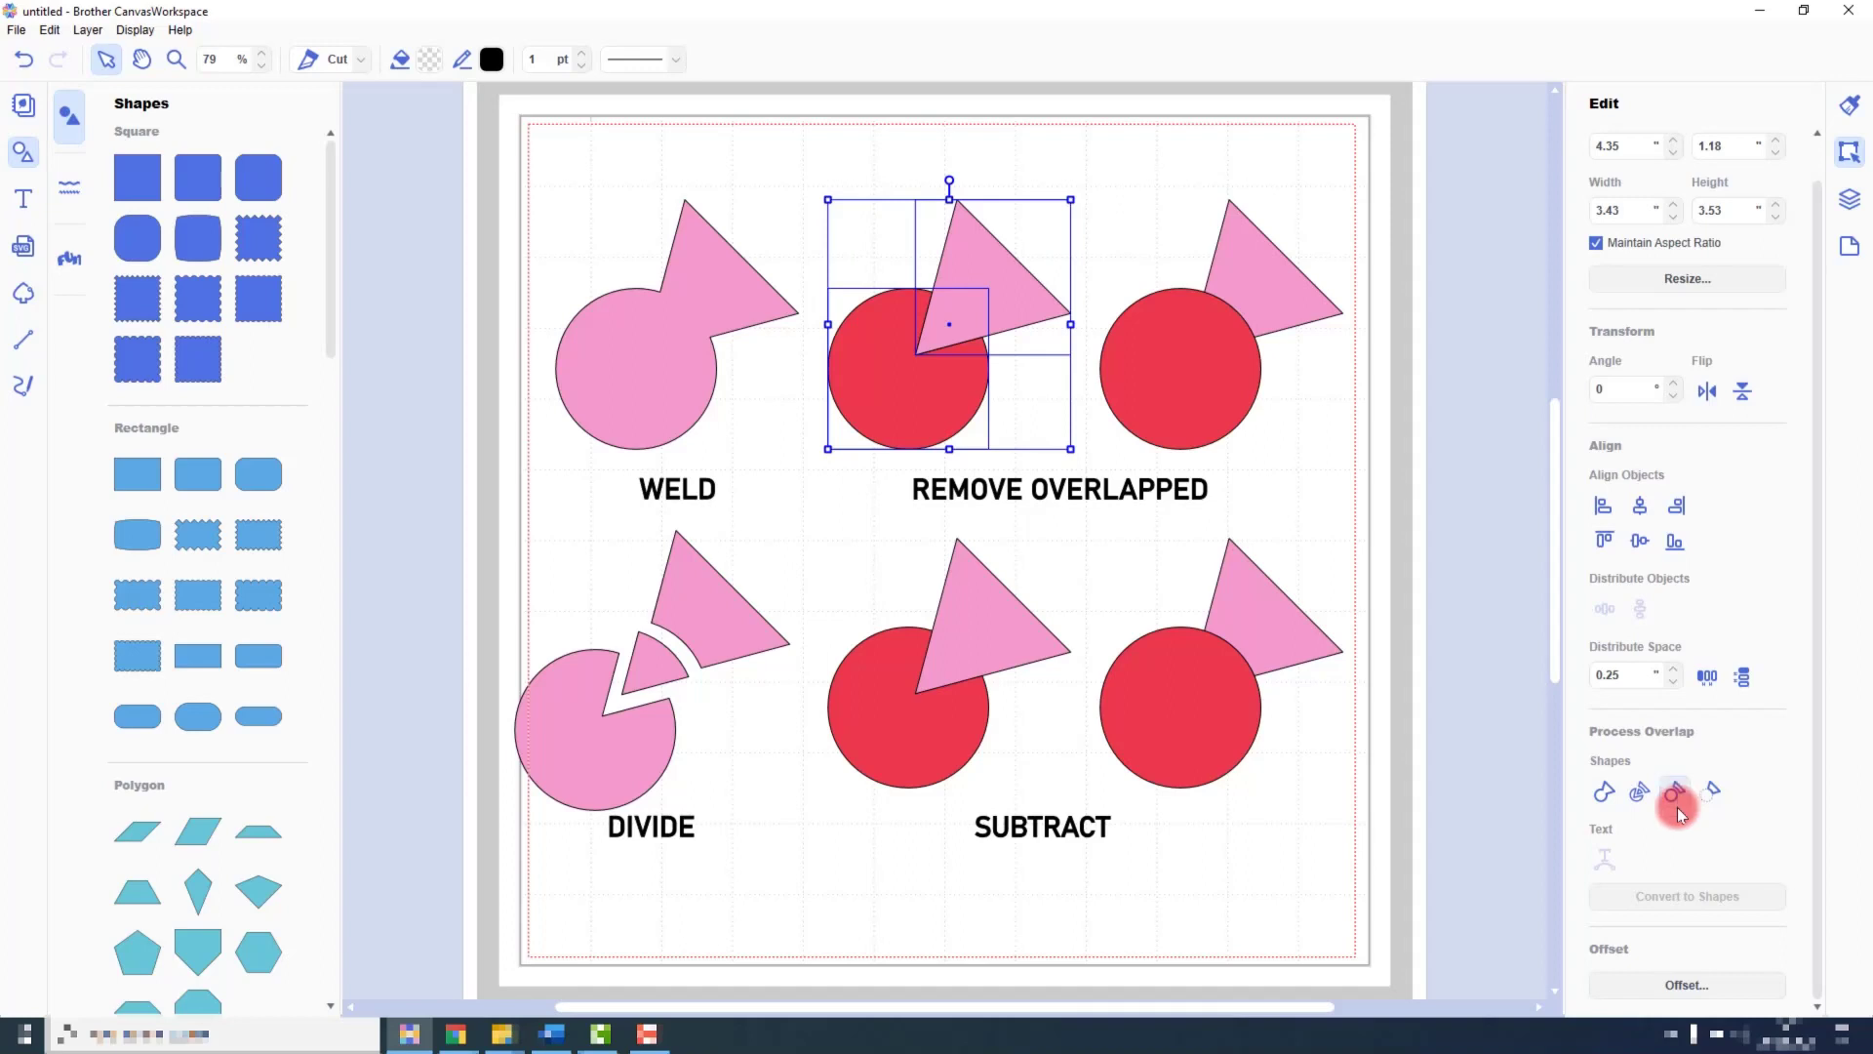
left_click(1019, 315)
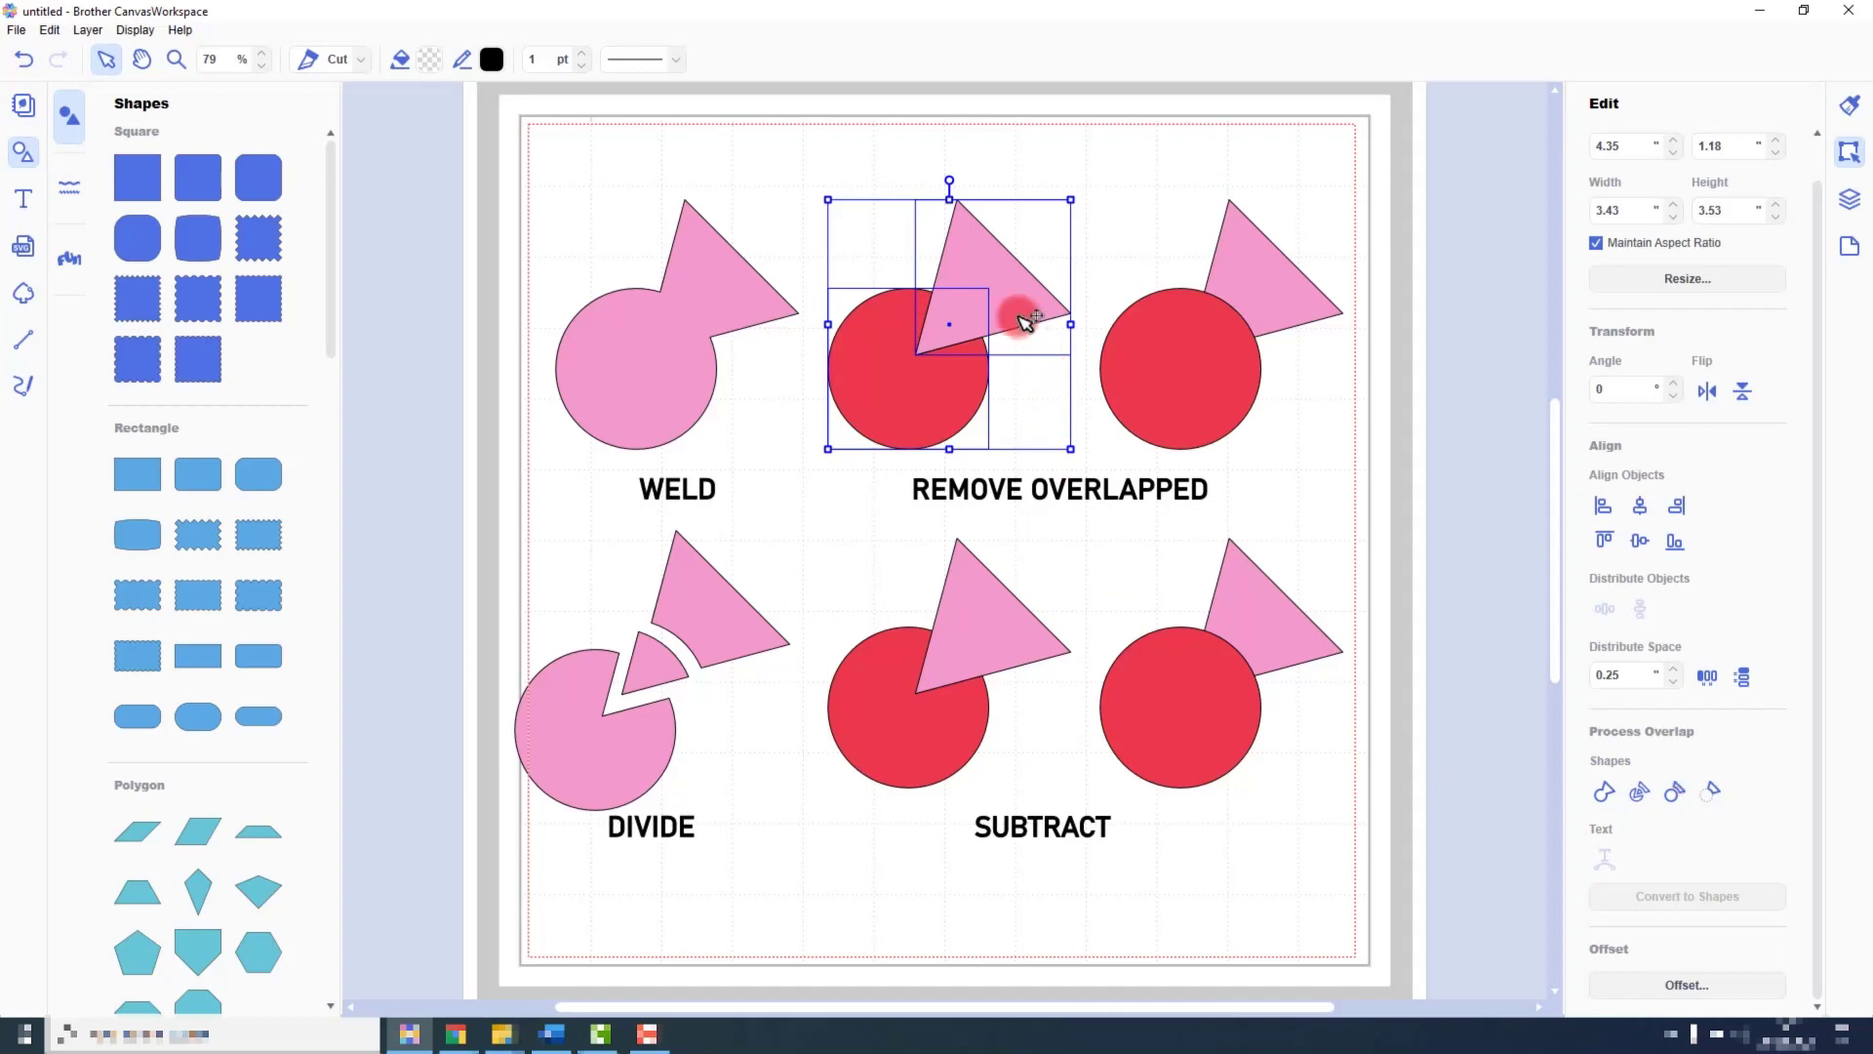
left_click(1054, 164)
left_click_drag(1015, 283, 1041, 256)
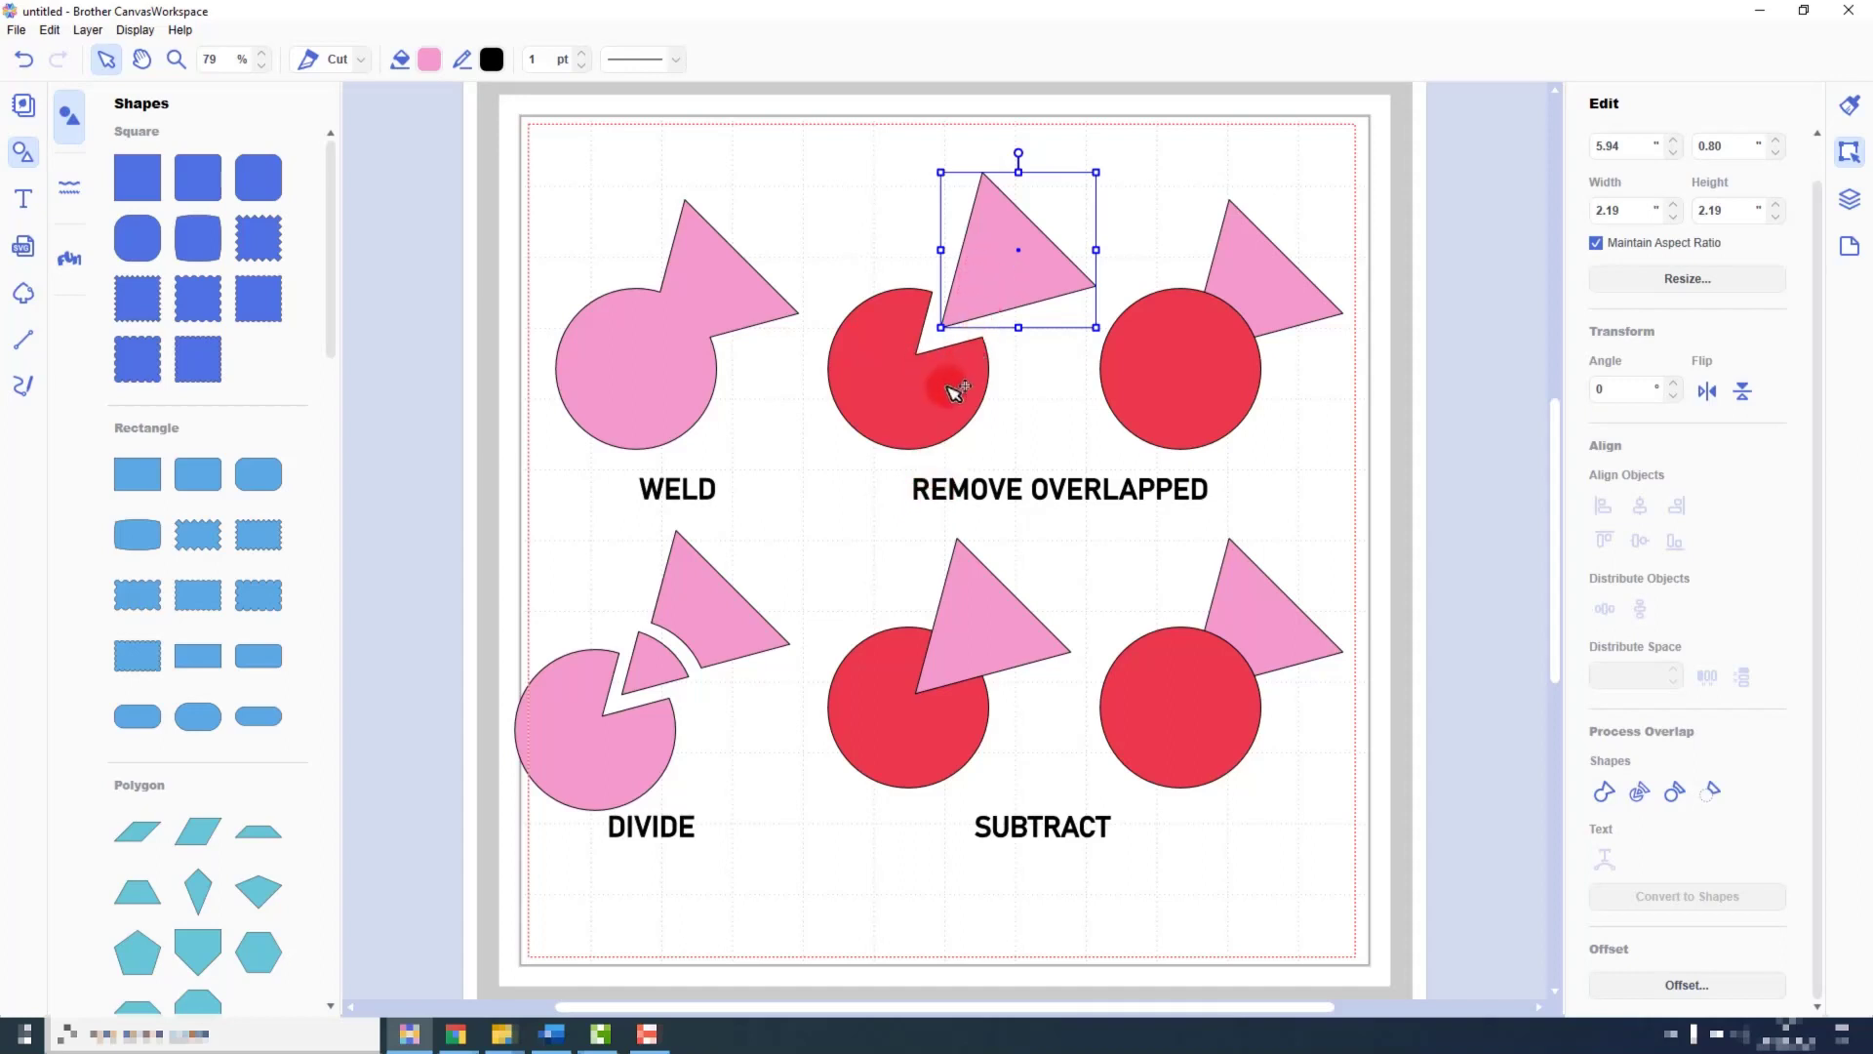
Step: Remove the overlap in the right-hand pair and move its cut triangle up and right
left_click_drag(1159, 153, 1249, 349)
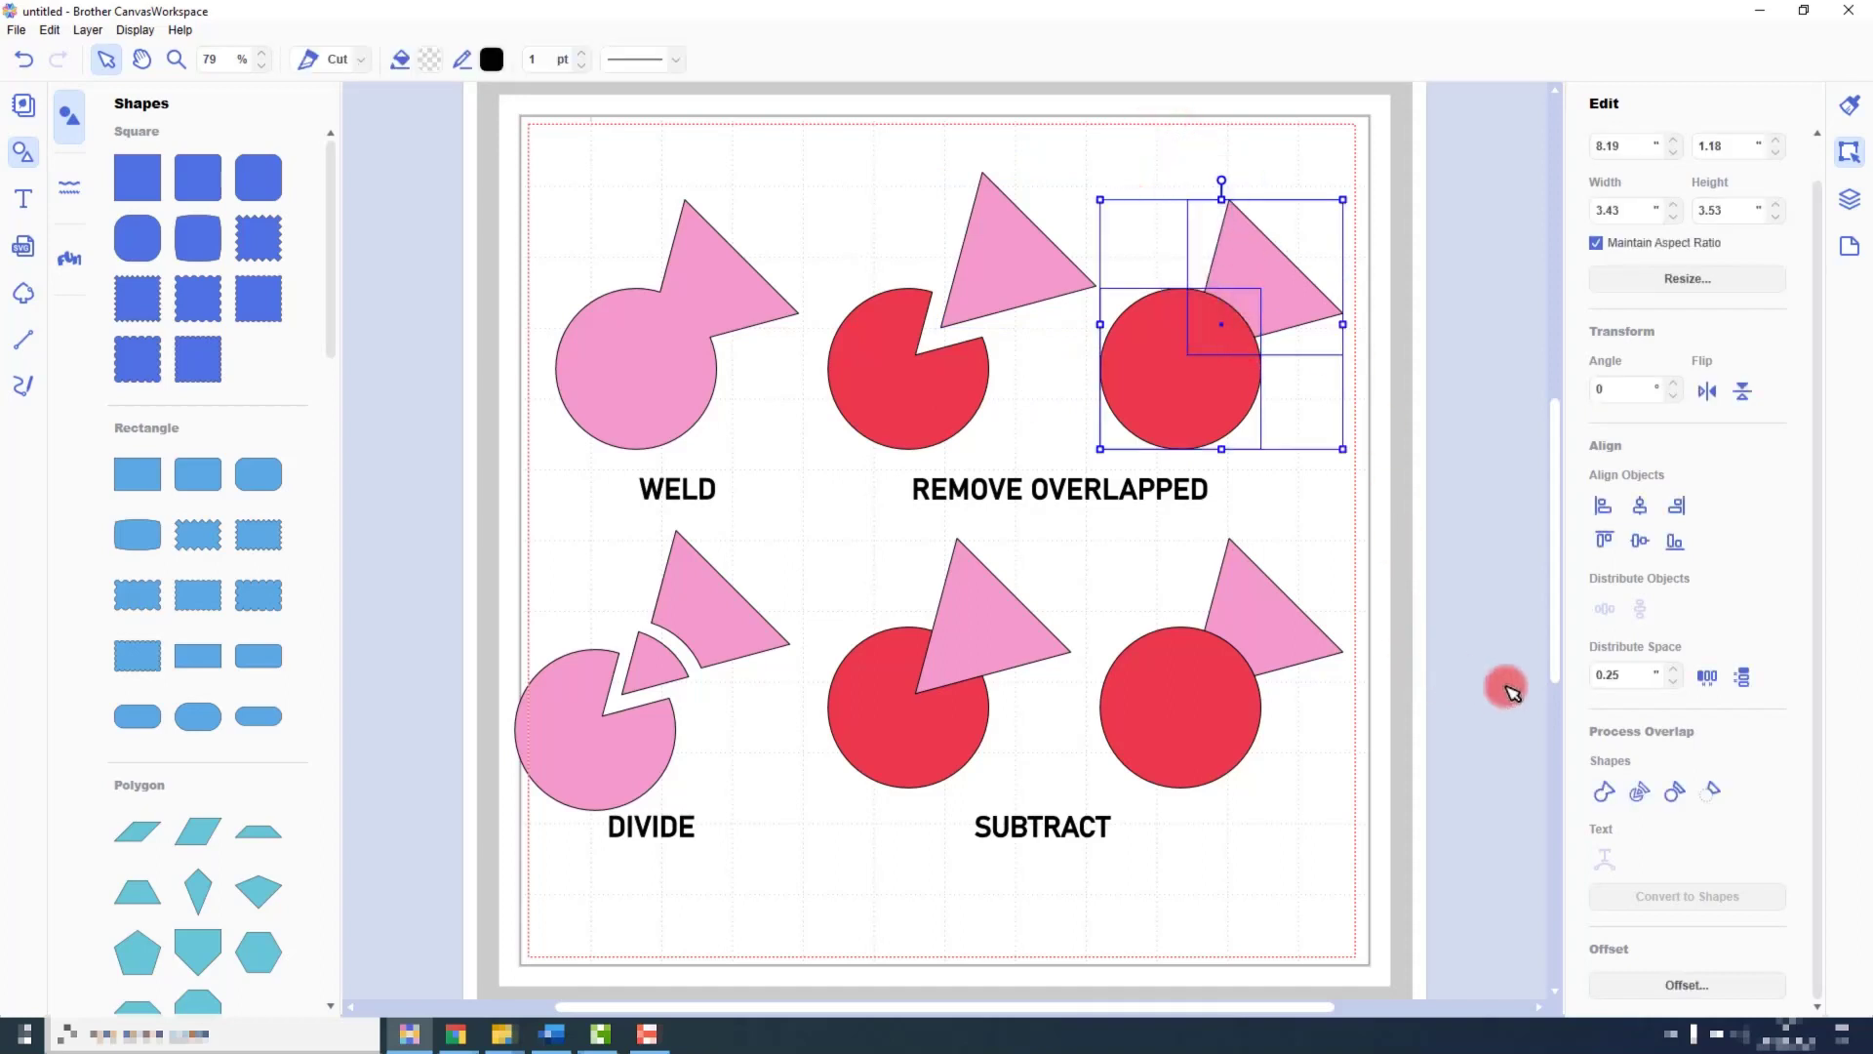
left_click(1675, 790)
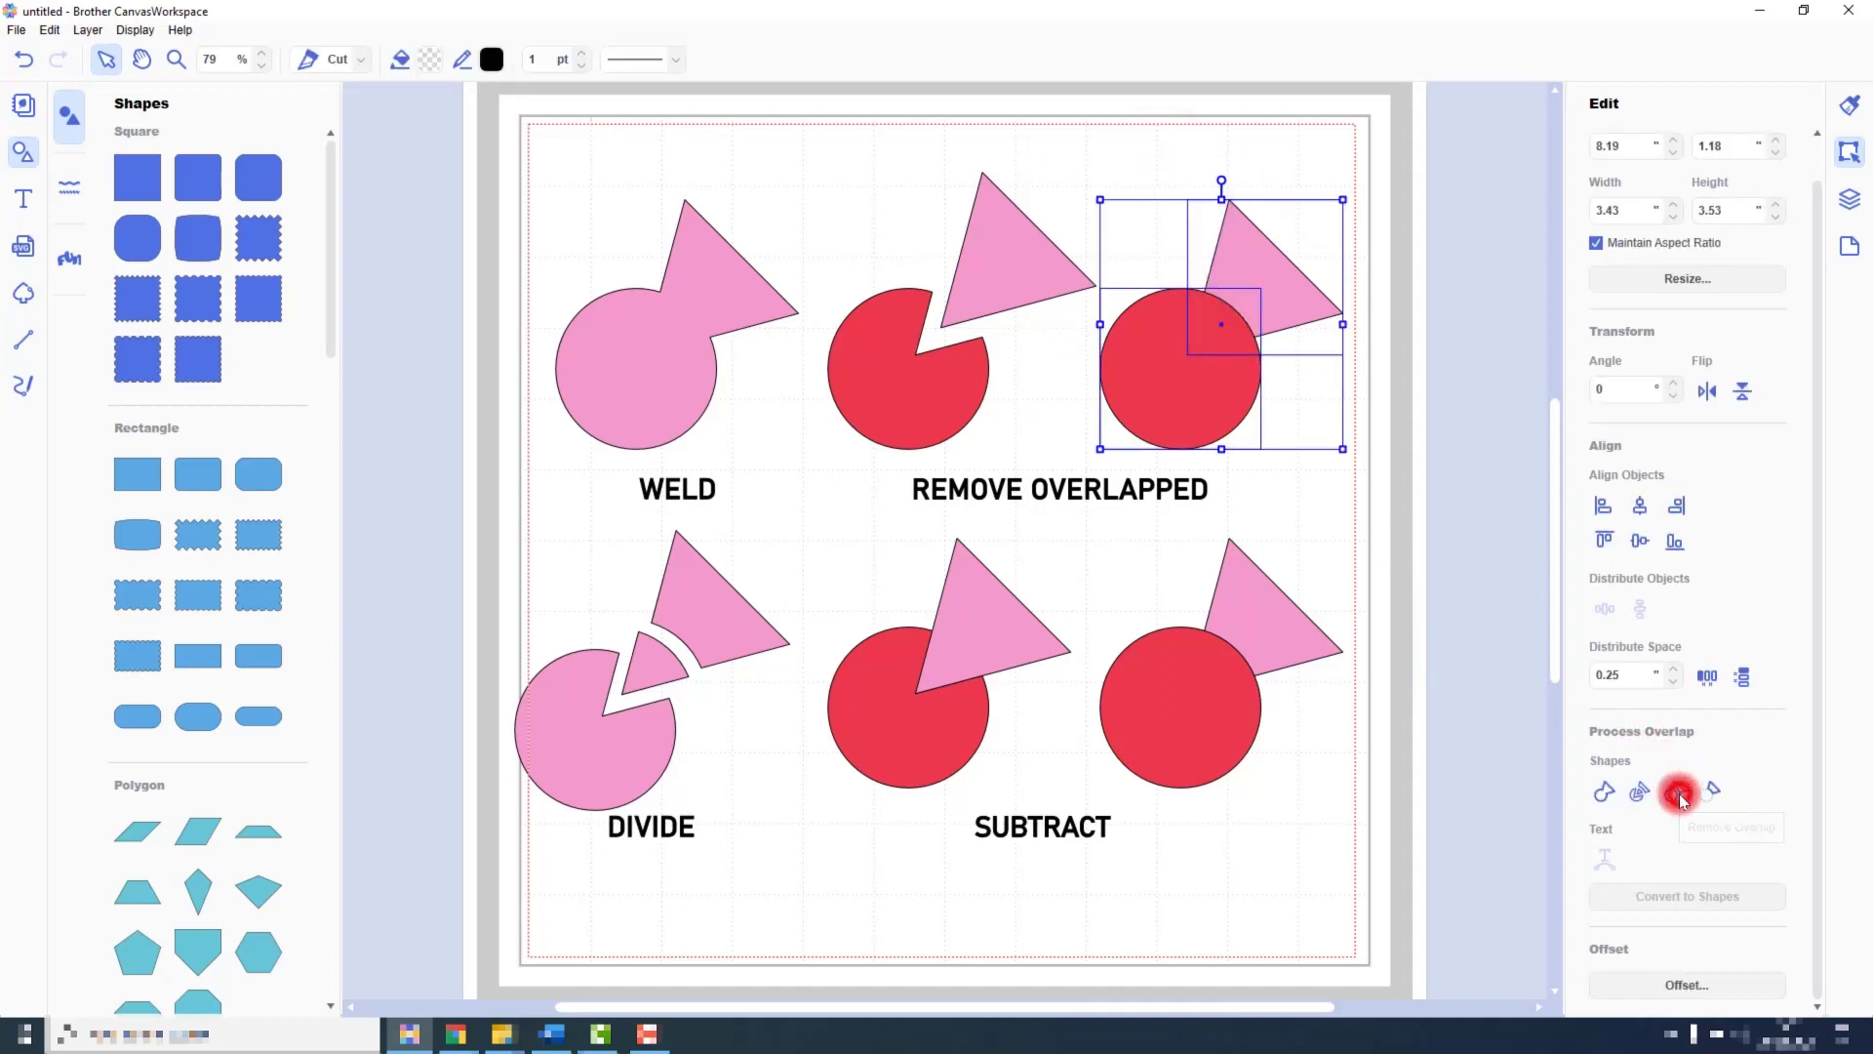
left_click(1402, 353)
left_click_drag(1295, 298, 1313, 281)
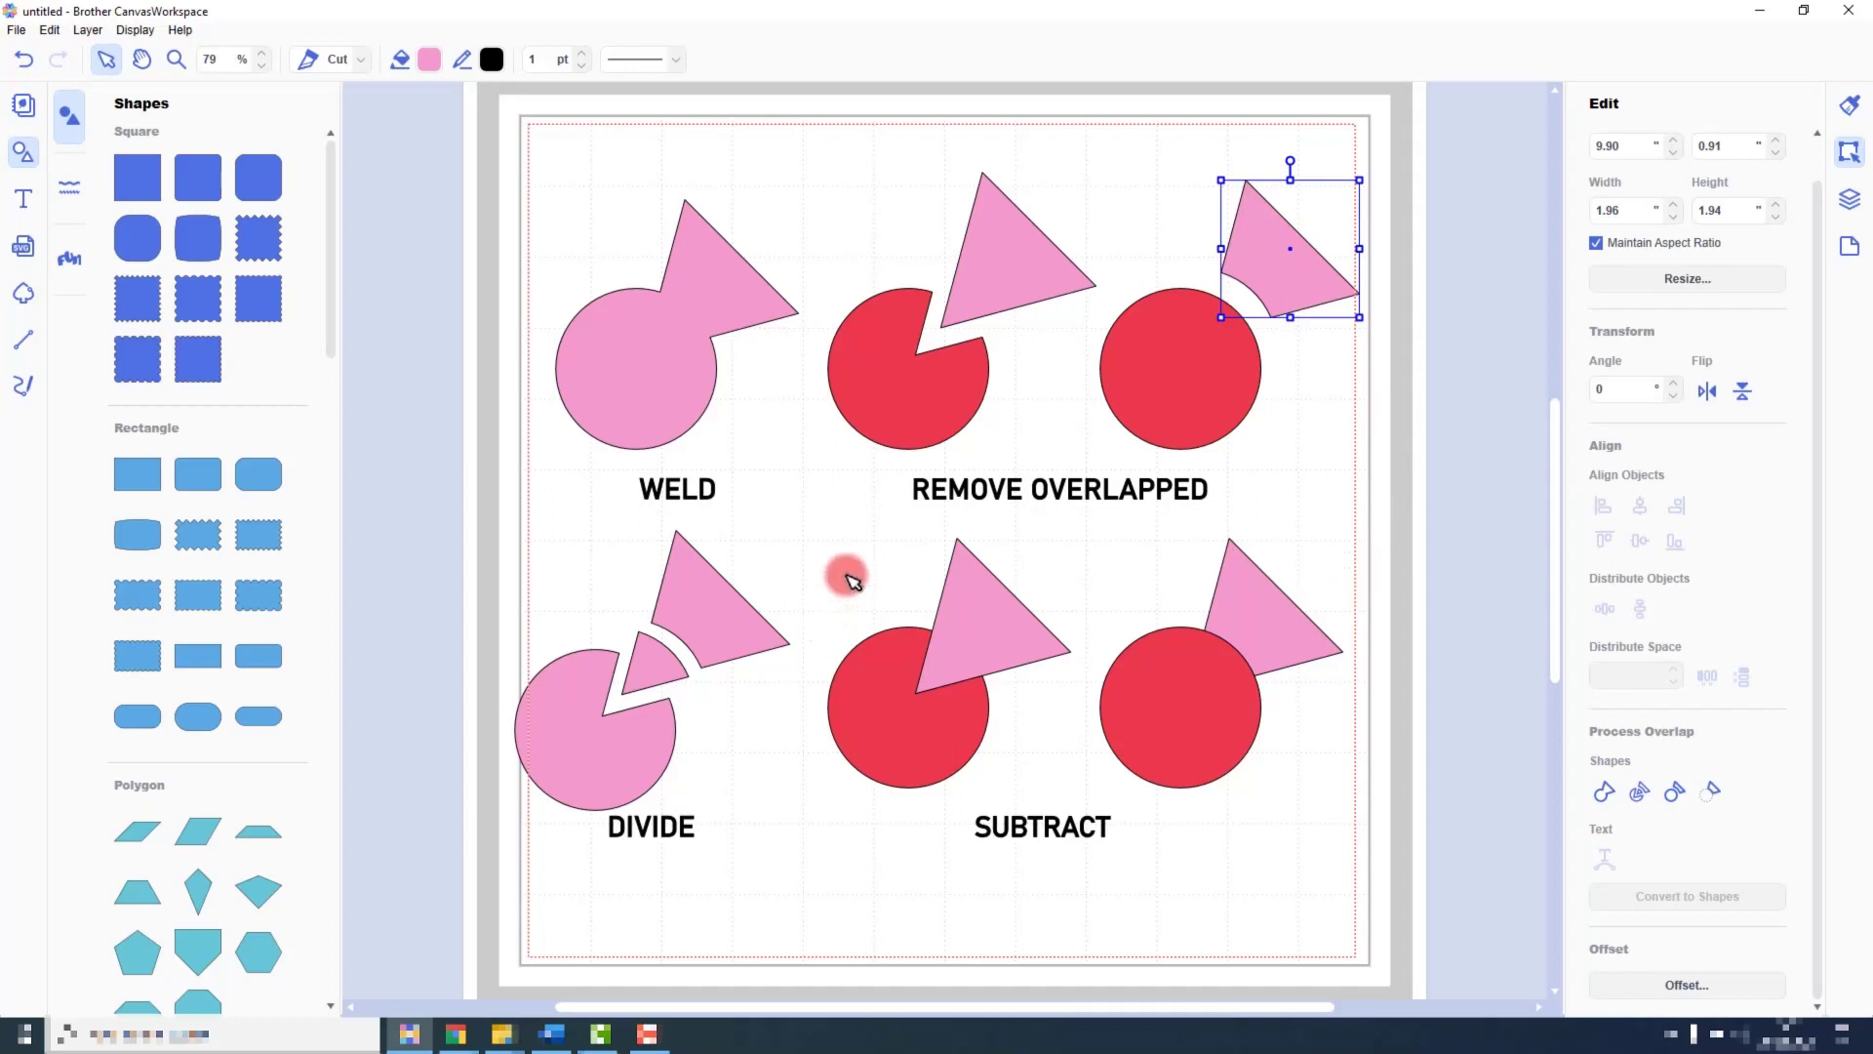
Step: Subtract the triangle from the left circle and the circle from the right triangle
left_click_drag(845, 576, 964, 714)
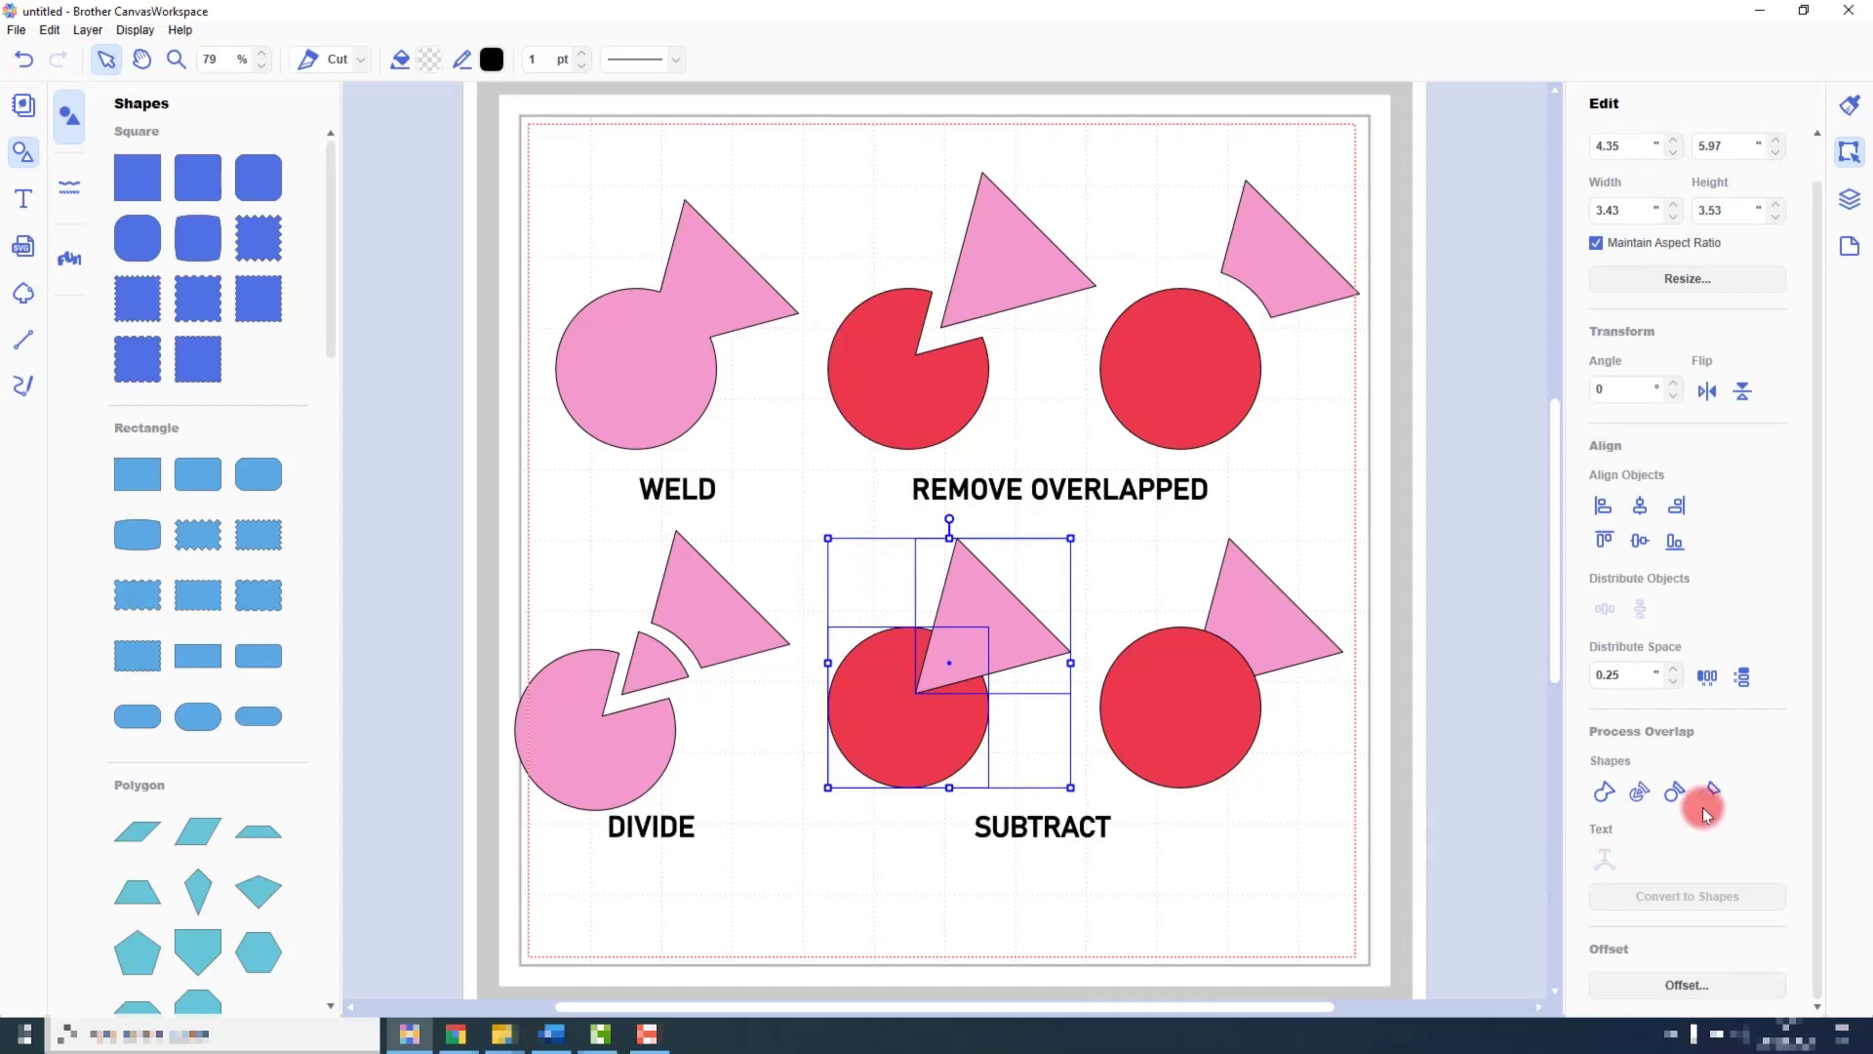
left_click(1710, 795)
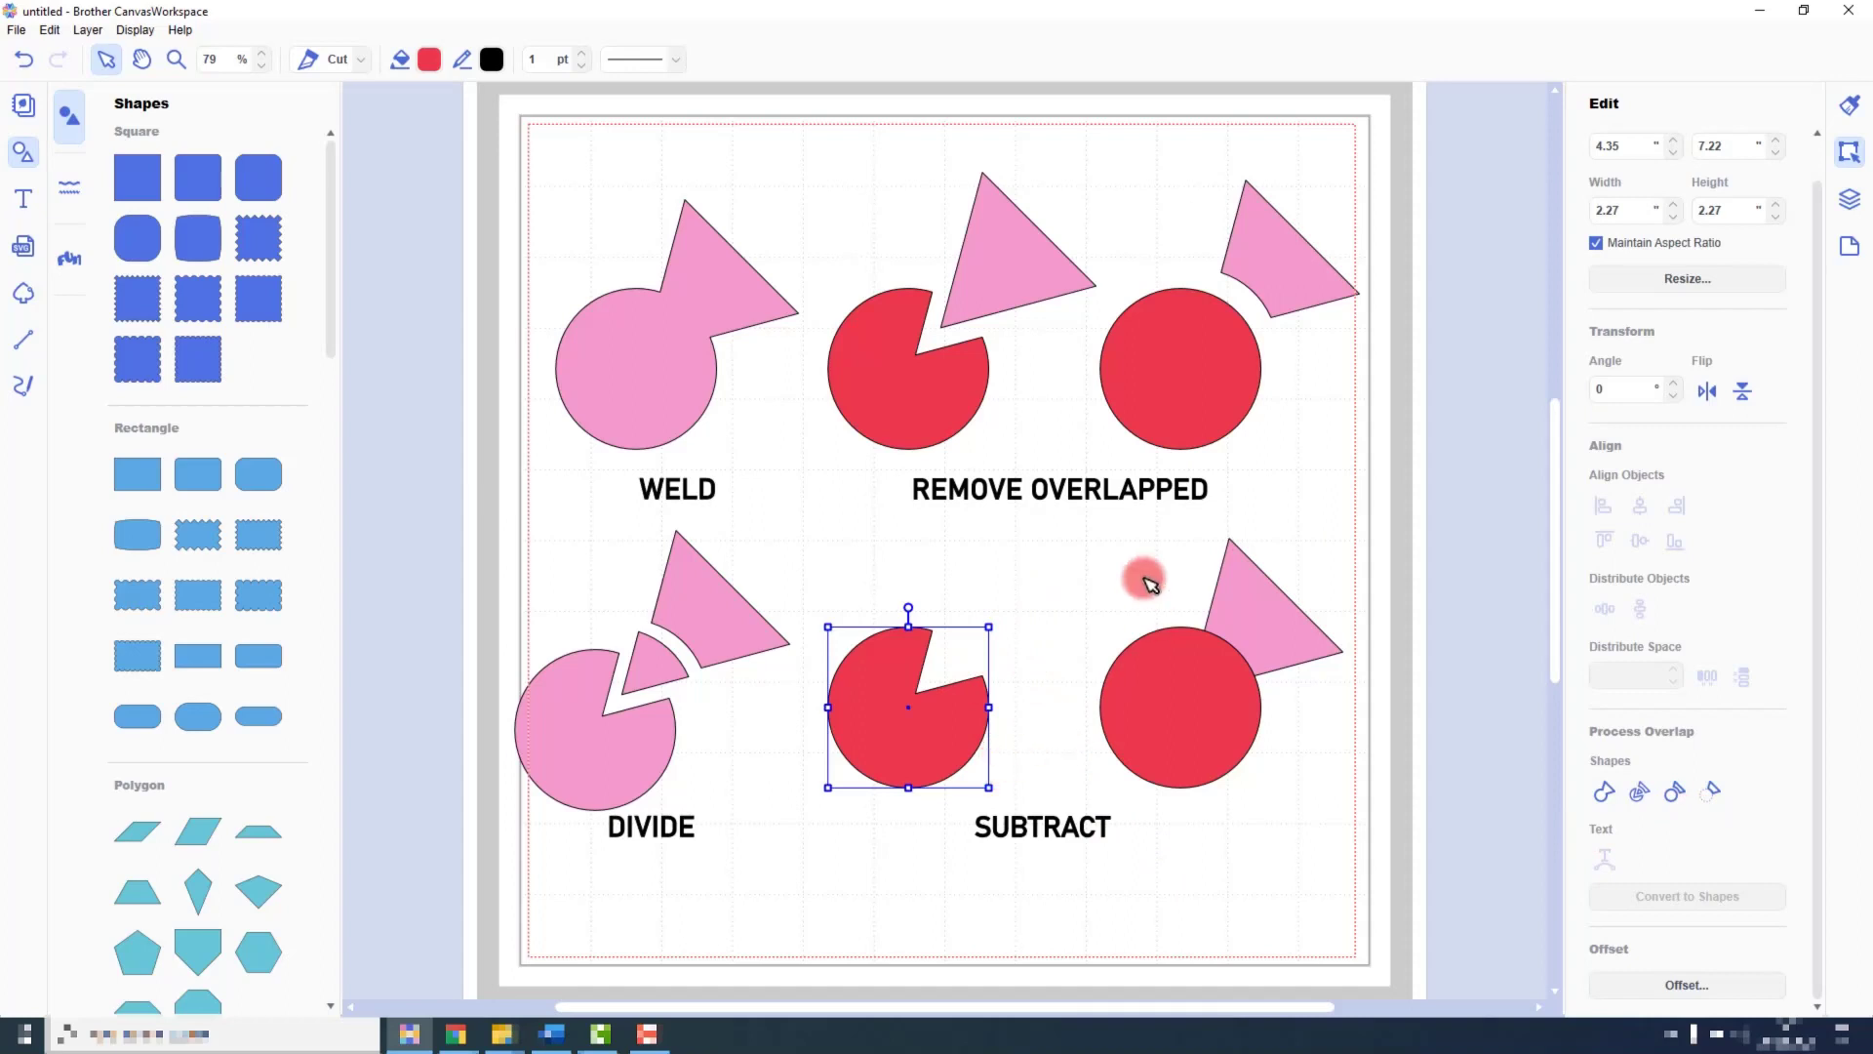
left_click_drag(1128, 575, 1254, 728)
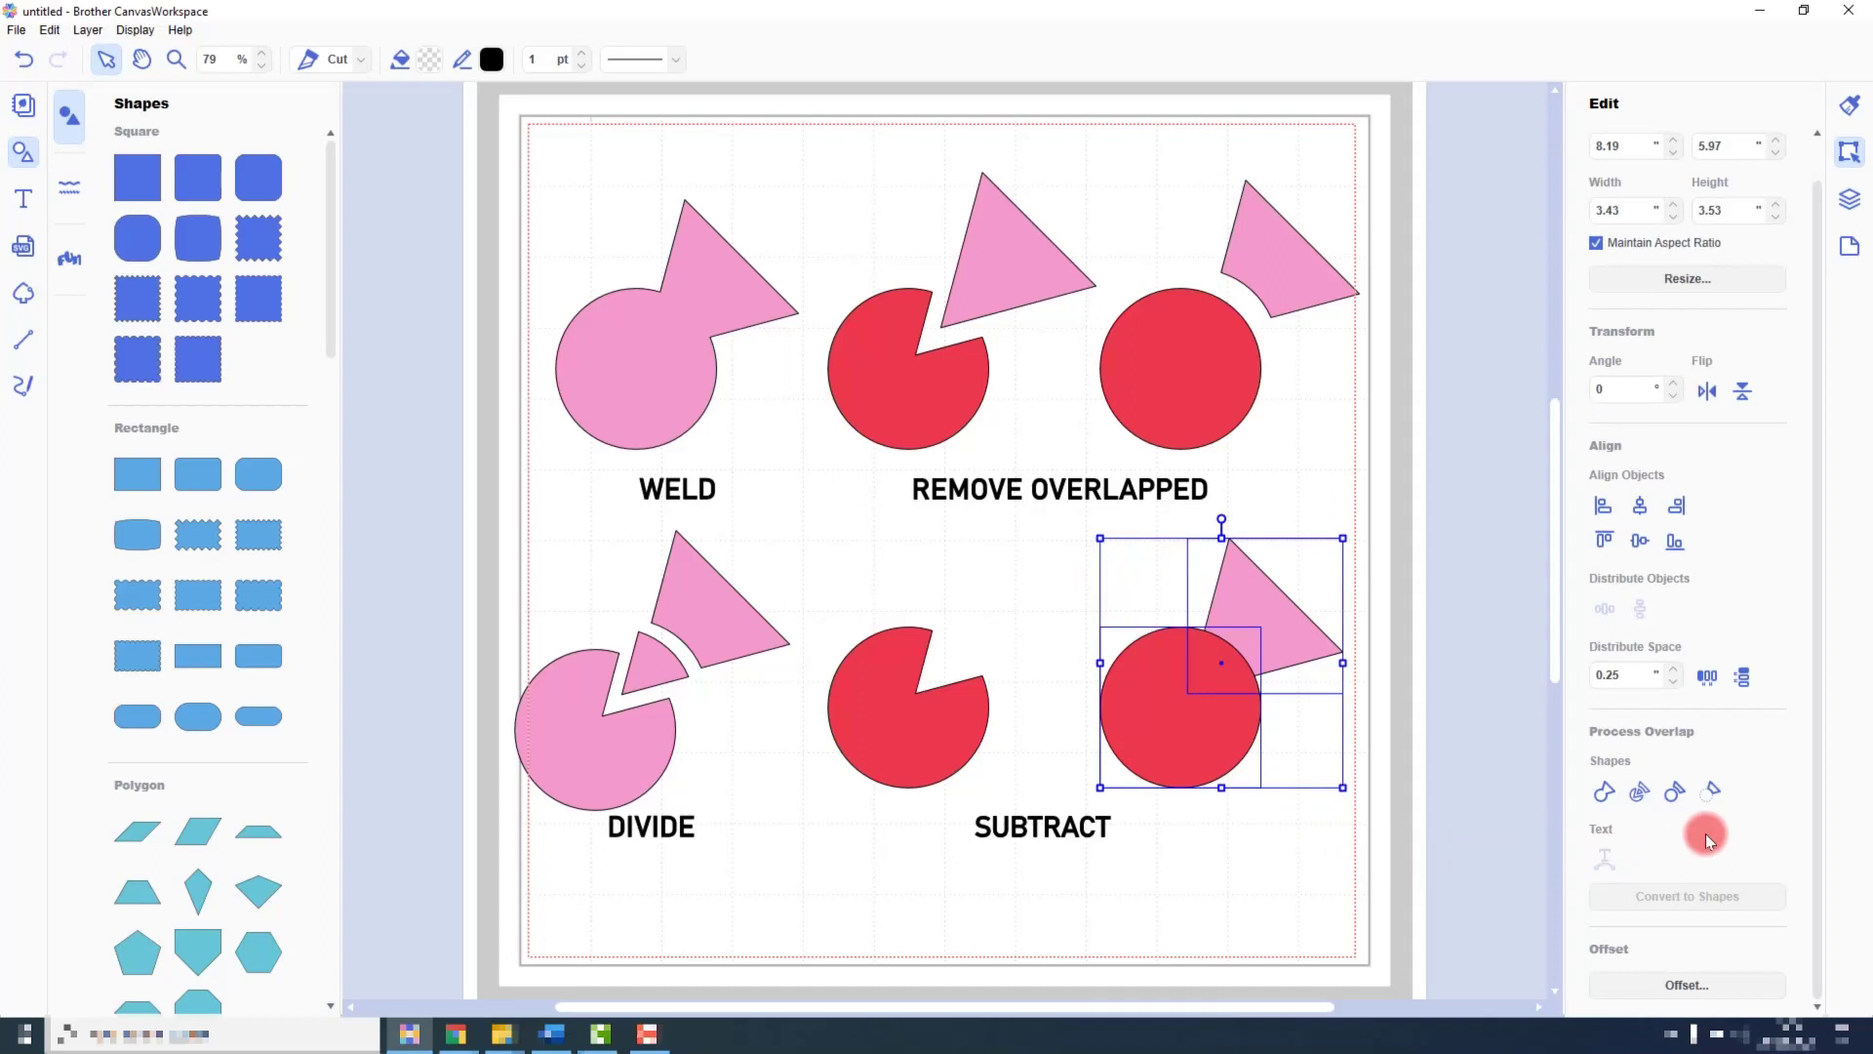
left_click(1713, 791)
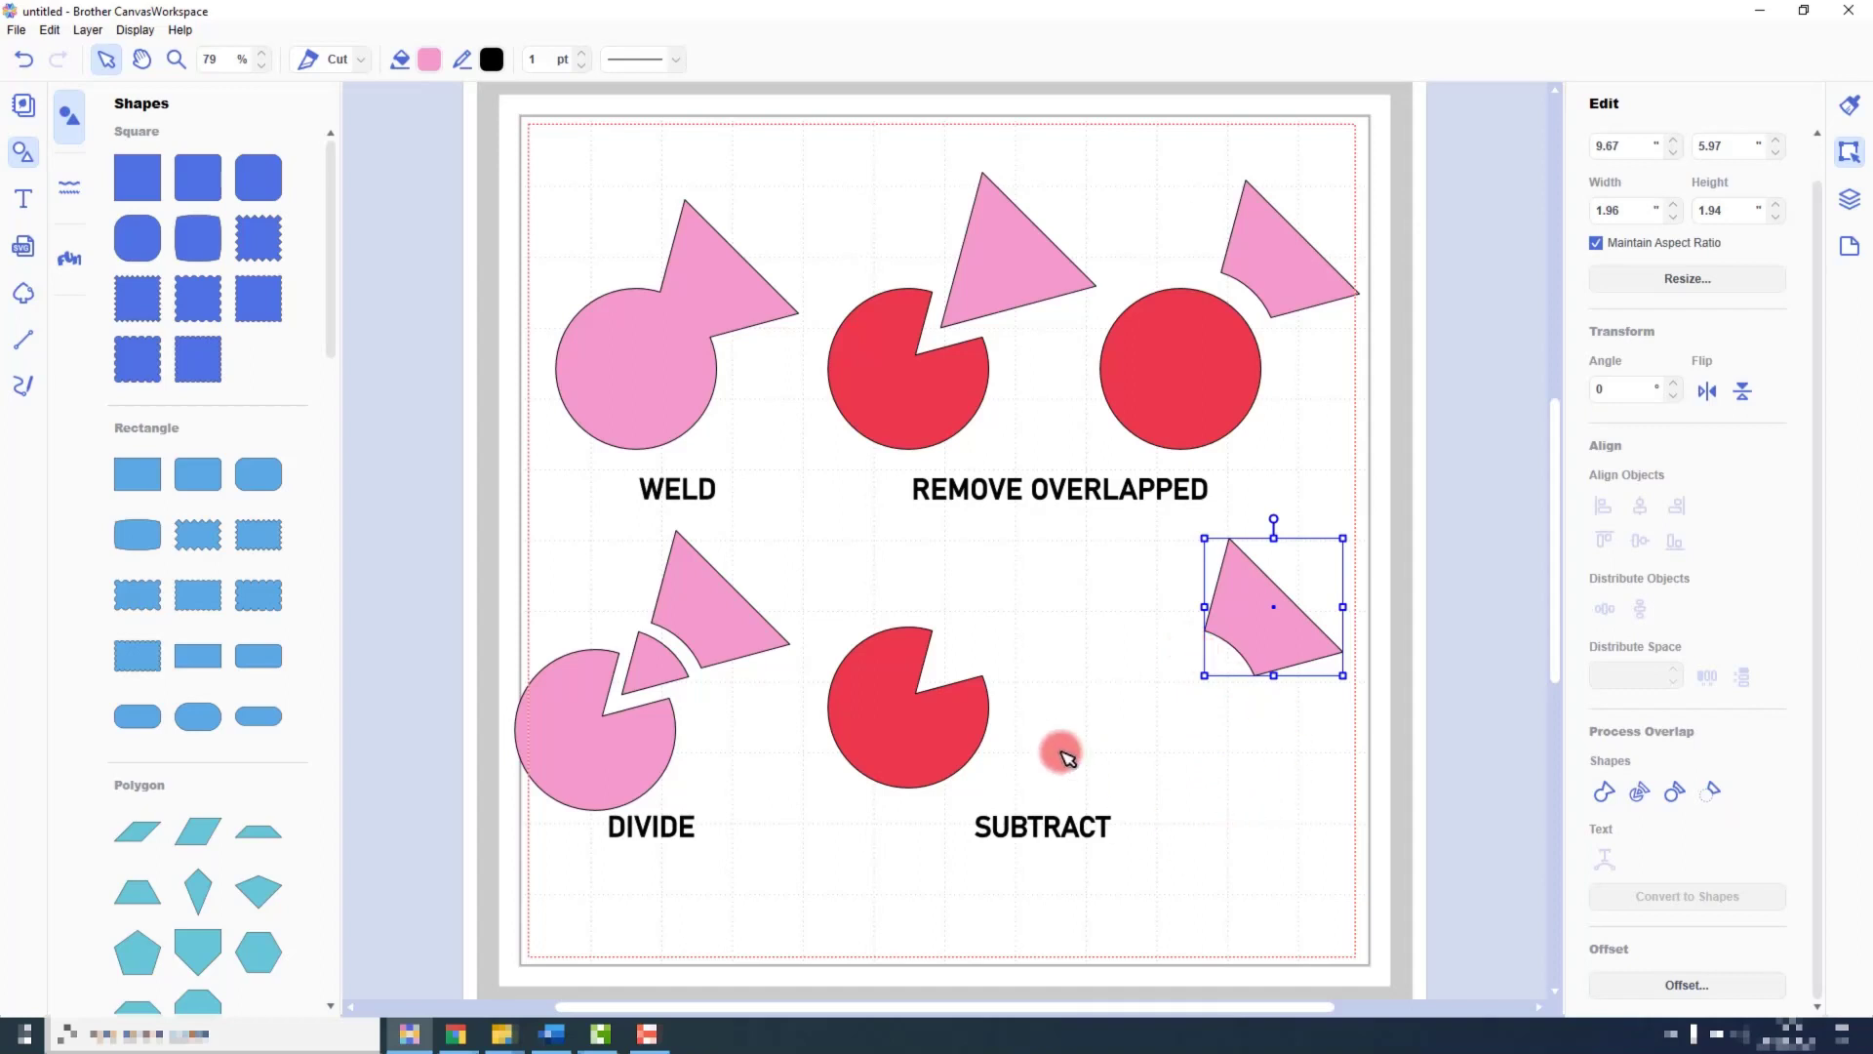
left_click(1308, 881)
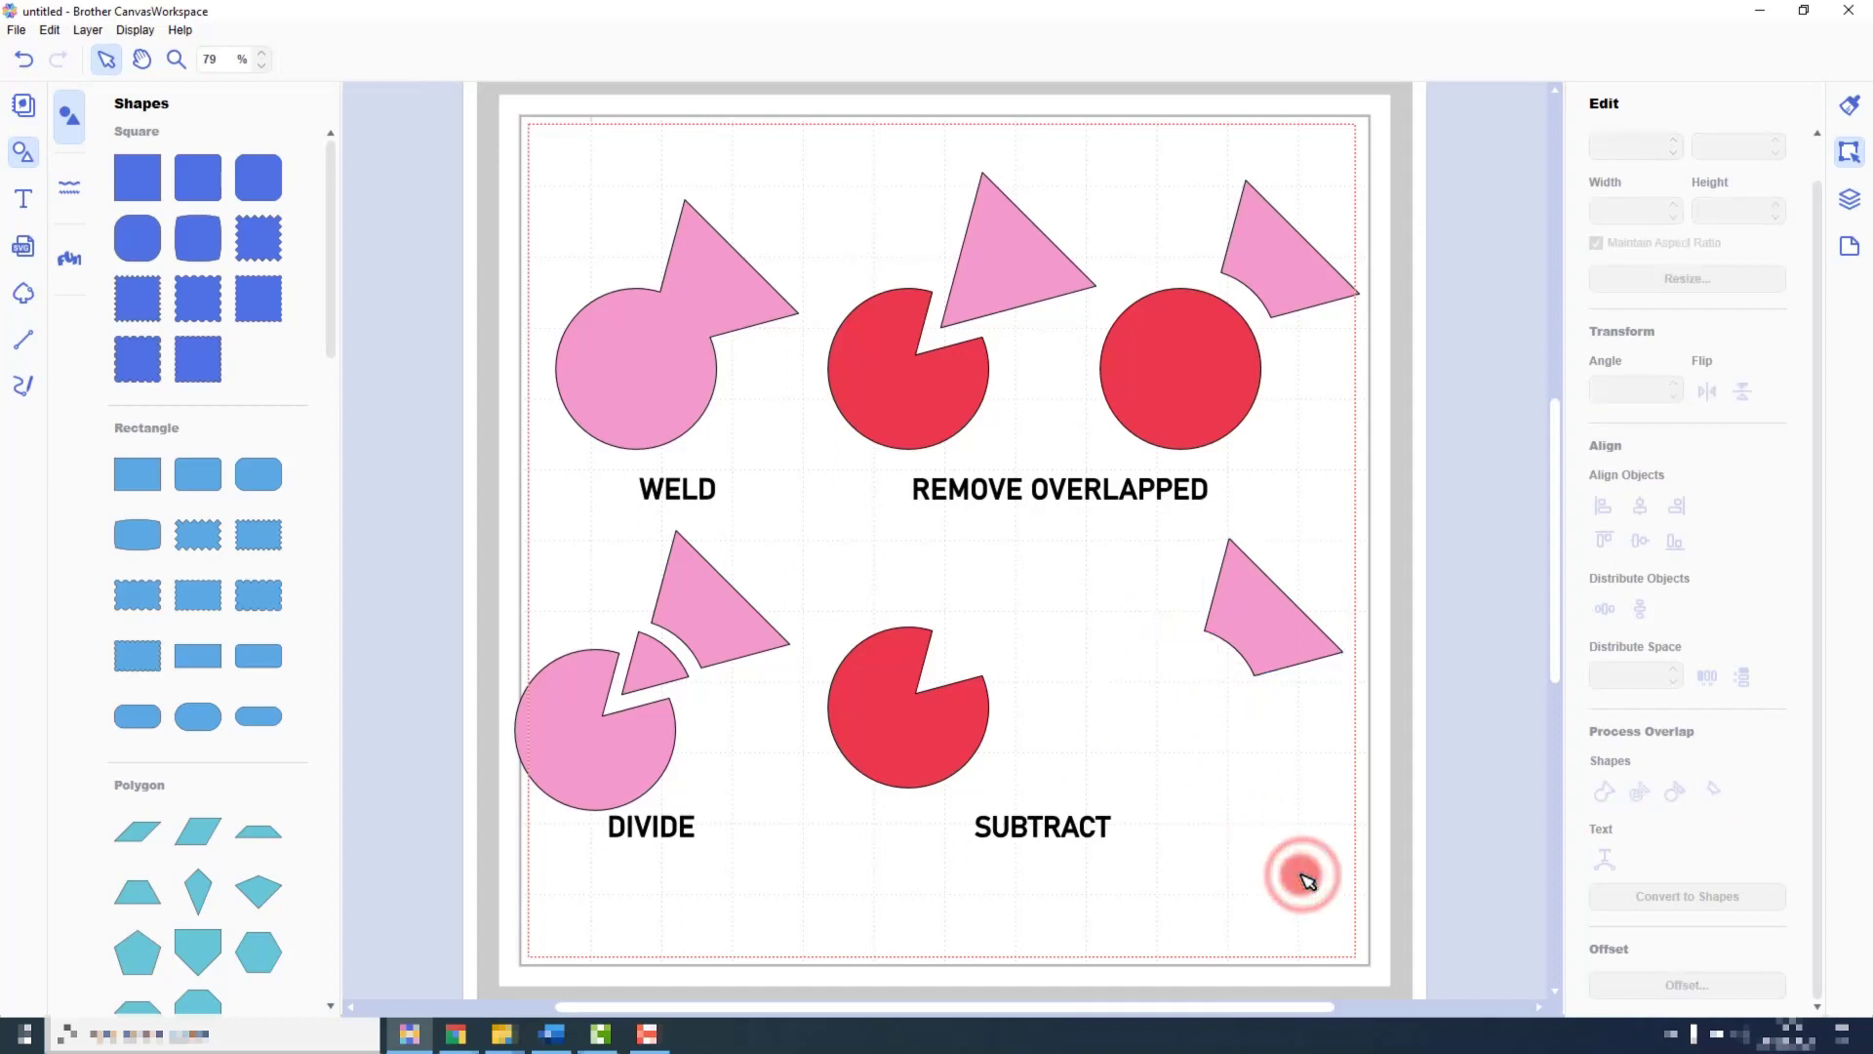